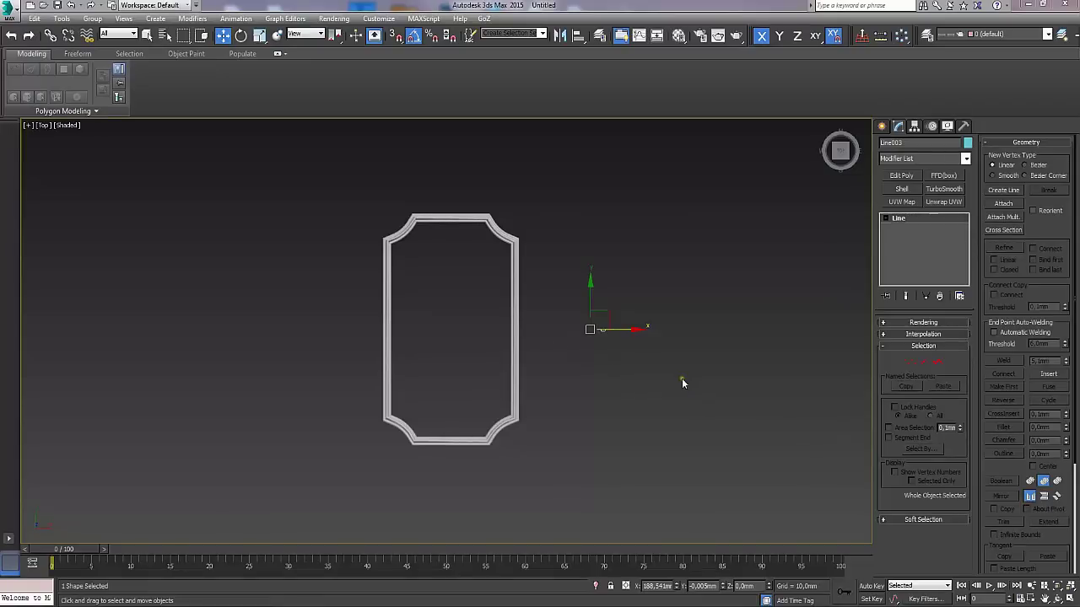
Examine the finished decorative frame and the small profile spline beside it from an angled view and up close.
{"action": "middle_click_drag", "start_coordinate": [682, 384], "coordinate": [648, 332], "text": "alt"}
{"action": "scroll", "coordinate": [649, 328], "scroll_direction": "up", "scroll_amount": 5}
{"action": "middle_click_drag", "start_coordinate": [468, 251], "coordinate": [501, 269]}
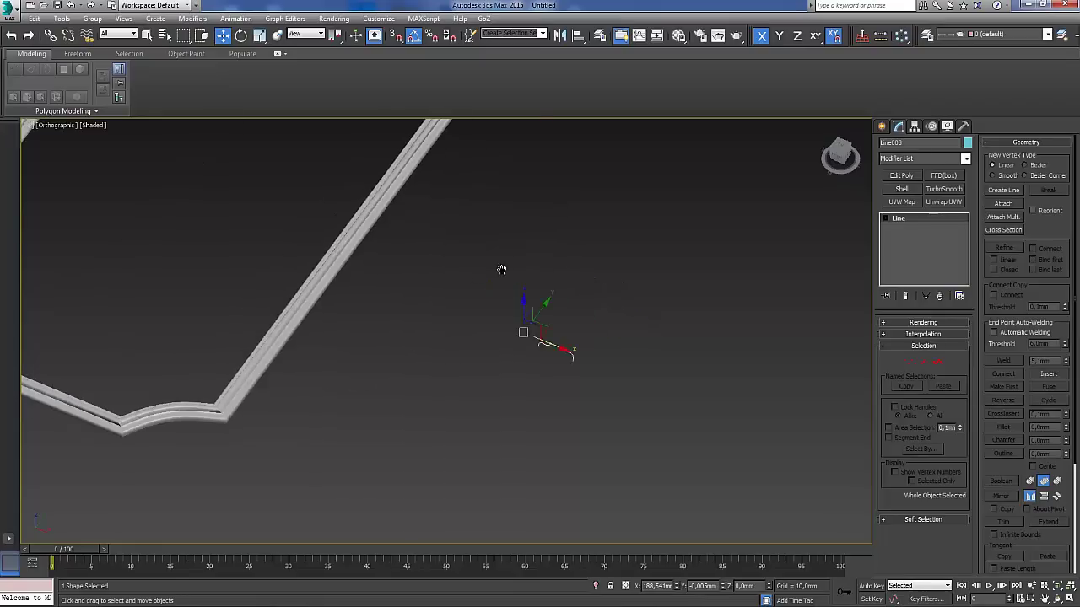
{"action": "scroll", "coordinate": [571, 287], "scroll_direction": "down", "scroll_amount": 5}
{"action": "left_click", "coordinate": [613, 337]}
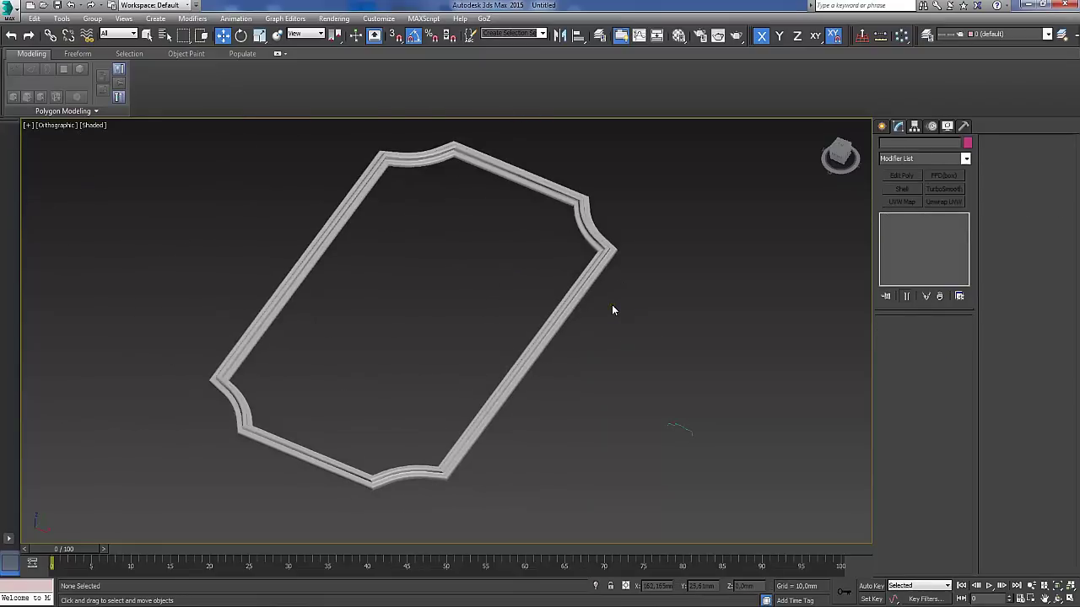
{"action": "scroll", "coordinate": [634, 355], "scroll_direction": "up", "scroll_amount": 5}
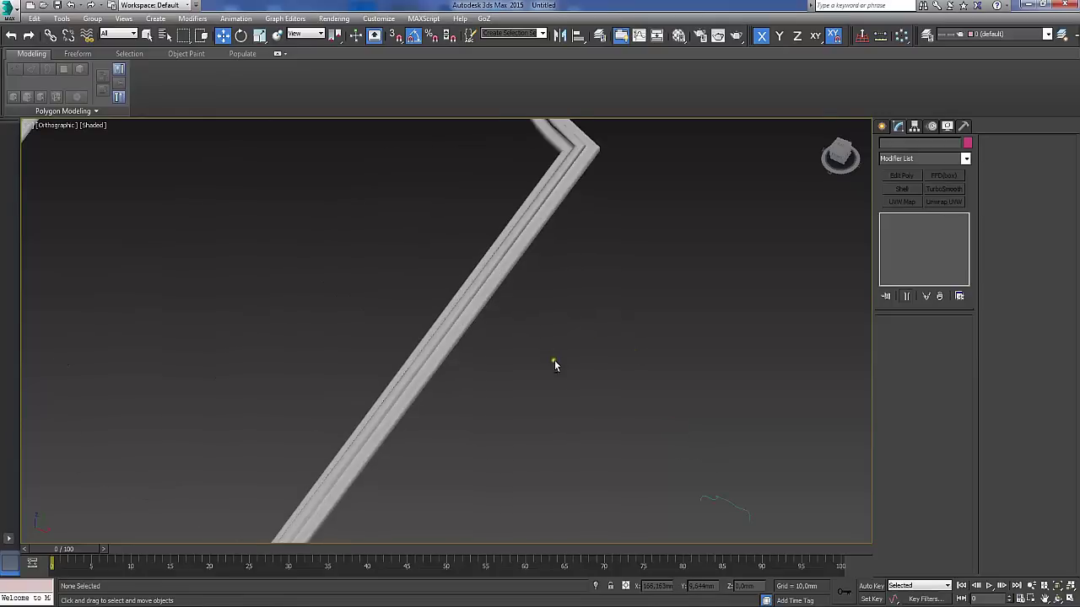
{"action": "scroll", "coordinate": [552, 361], "scroll_direction": "down", "scroll_amount": 3}
{"action": "middle_click_drag", "start_coordinate": [552, 361], "coordinate": [571, 330], "text": "alt"}
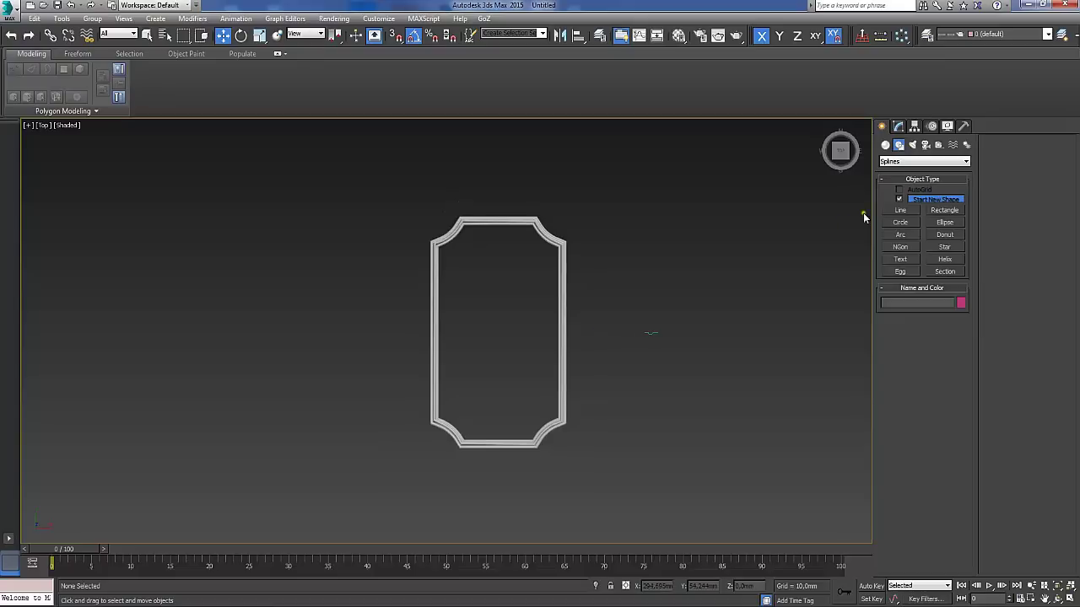
Draw a rectangle spline about 110 mm long and 59 mm wide in the empty area beside the finished frame.
{"action": "middle_click_drag", "start_coordinate": [680, 227], "coordinate": [799, 219]}
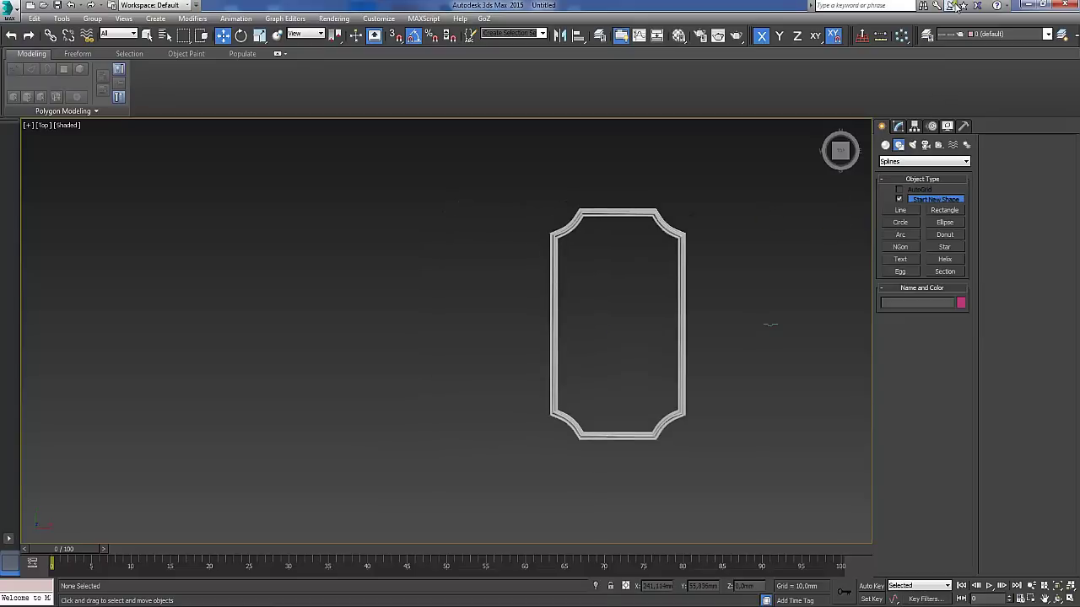
{"action": "left_click", "coordinate": [945, 211]}
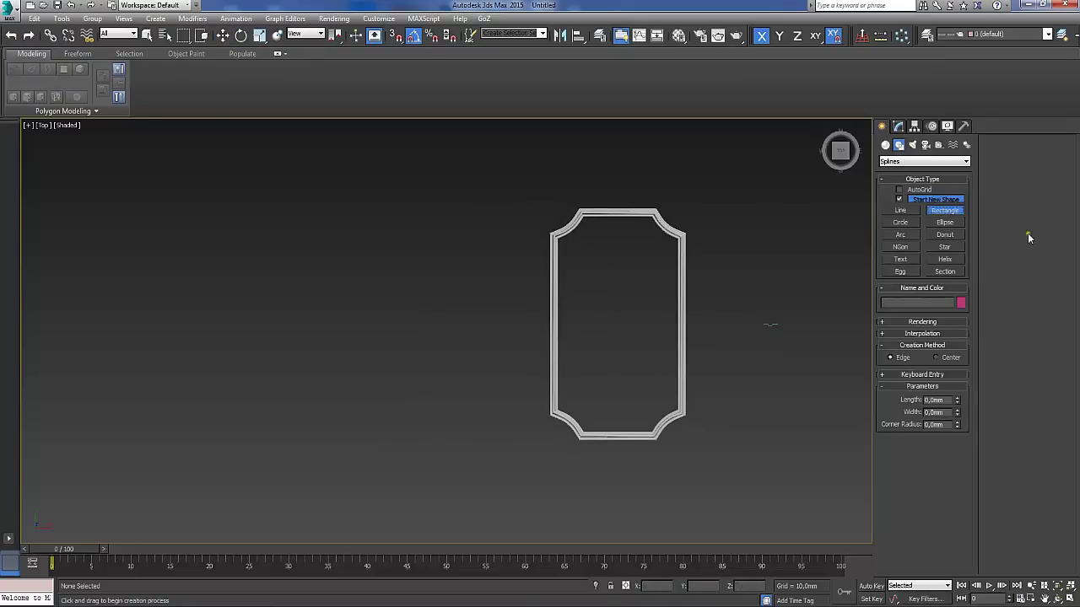
{"action": "left_click_drag", "start_coordinate": [327, 220], "coordinate": [454, 460]}
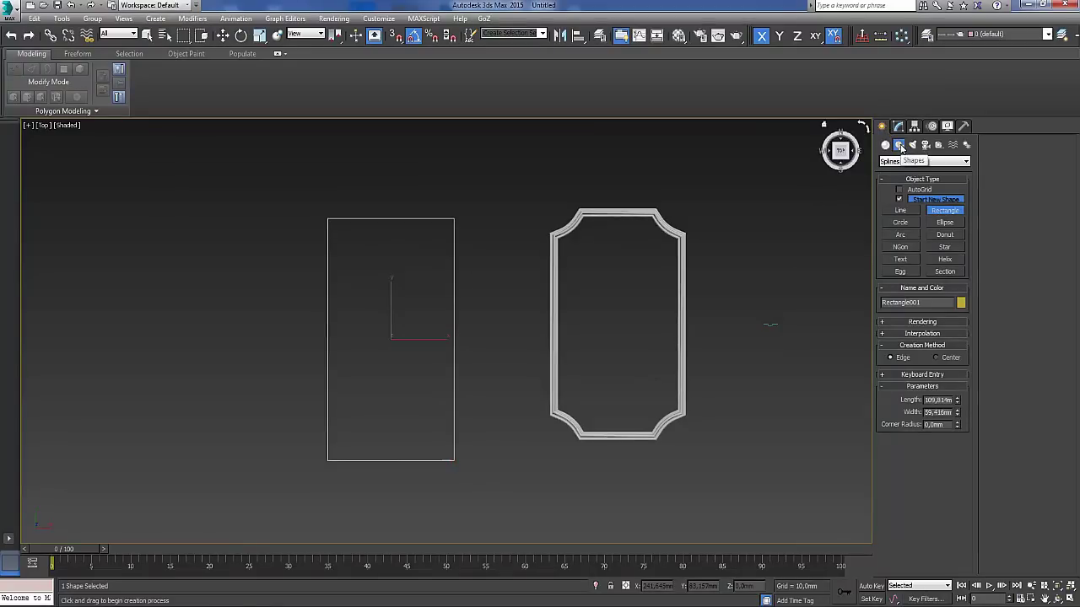
Draw a circle spline near the rectangle's upper-left corner and move it so that it overlaps that corner.
{"action": "left_click", "coordinate": [900, 222]}
{"action": "left_click_drag", "start_coordinate": [288, 185], "coordinate": [323, 225]}
{"action": "key", "text": "w"}
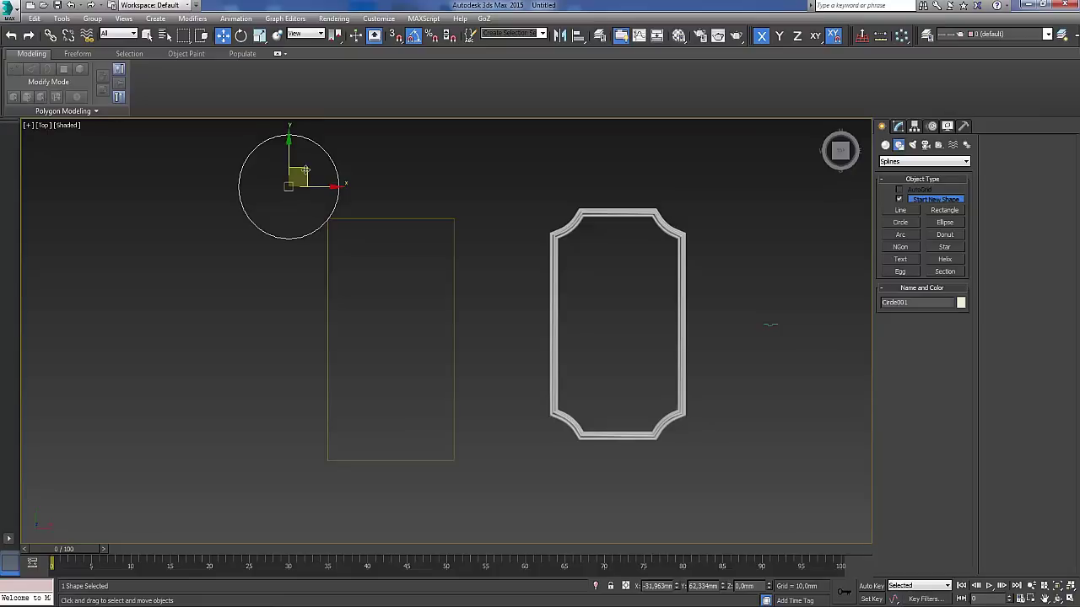
{"action": "left_click_drag", "start_coordinate": [305, 170], "coordinate": [322, 176]}
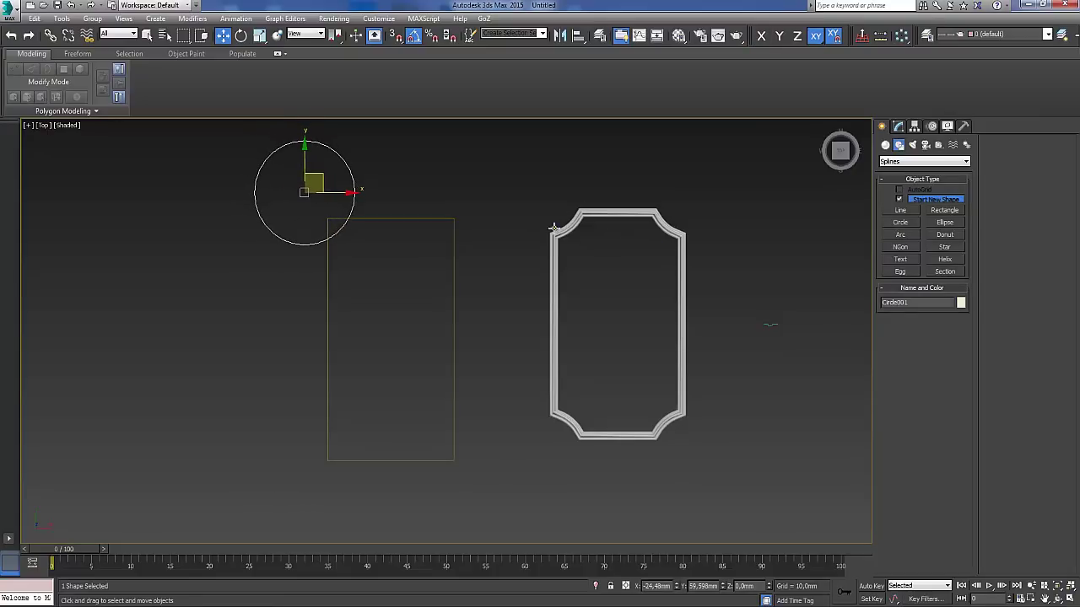
{"action": "left_click", "coordinate": [336, 185]}
Convert the rectangle to an editable spline and attach the circle to it.
{"action": "left_click", "coordinate": [456, 285]}
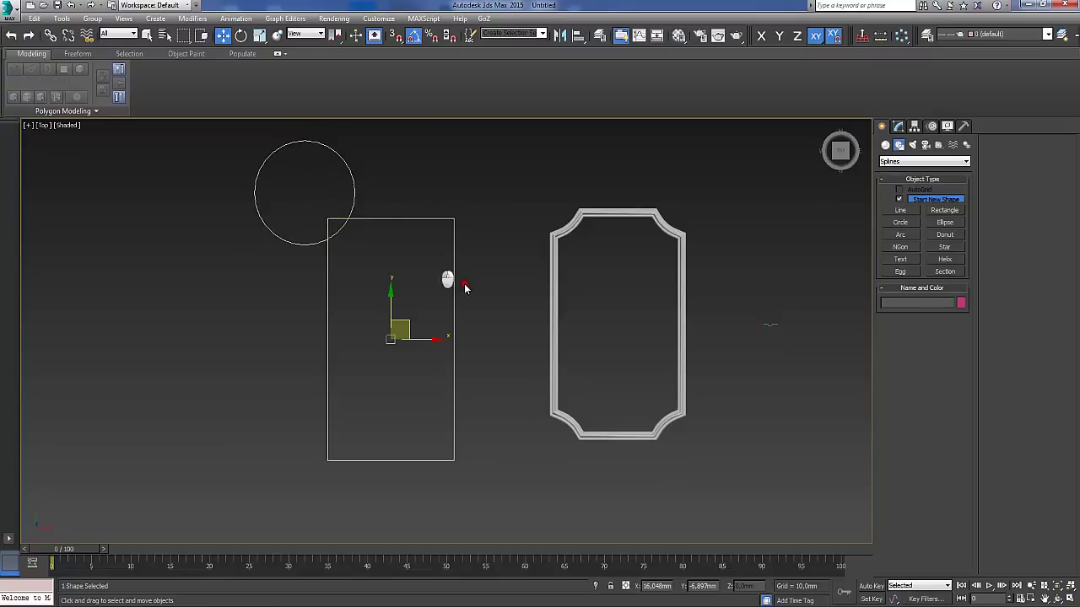
{"action": "left_click", "coordinate": [899, 126]}
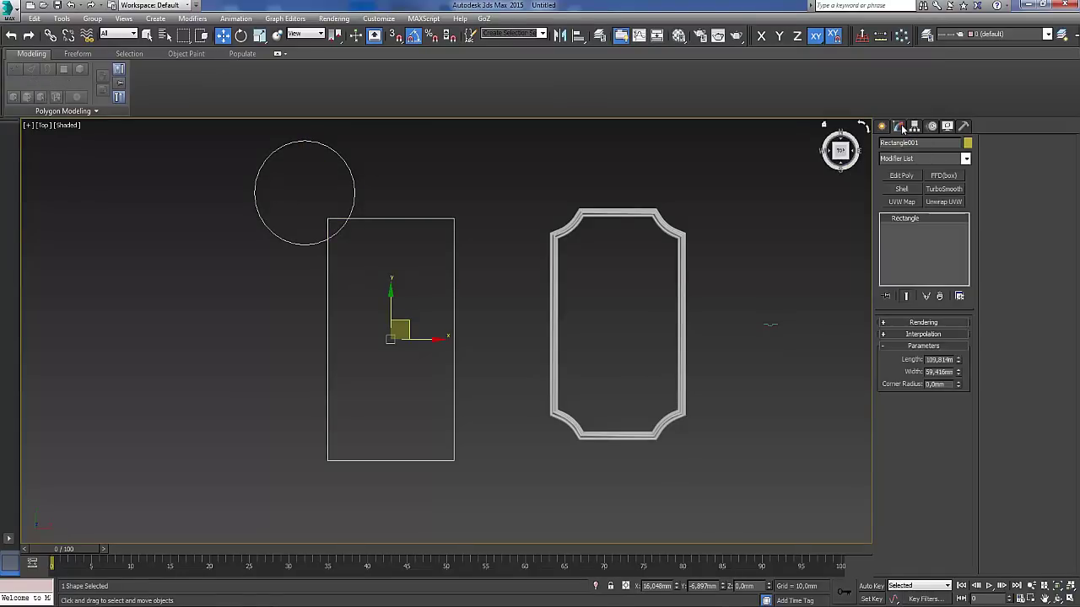
{"action": "right_click", "coordinate": [917, 217]}
{"action": "left_click", "coordinate": [956, 294]}
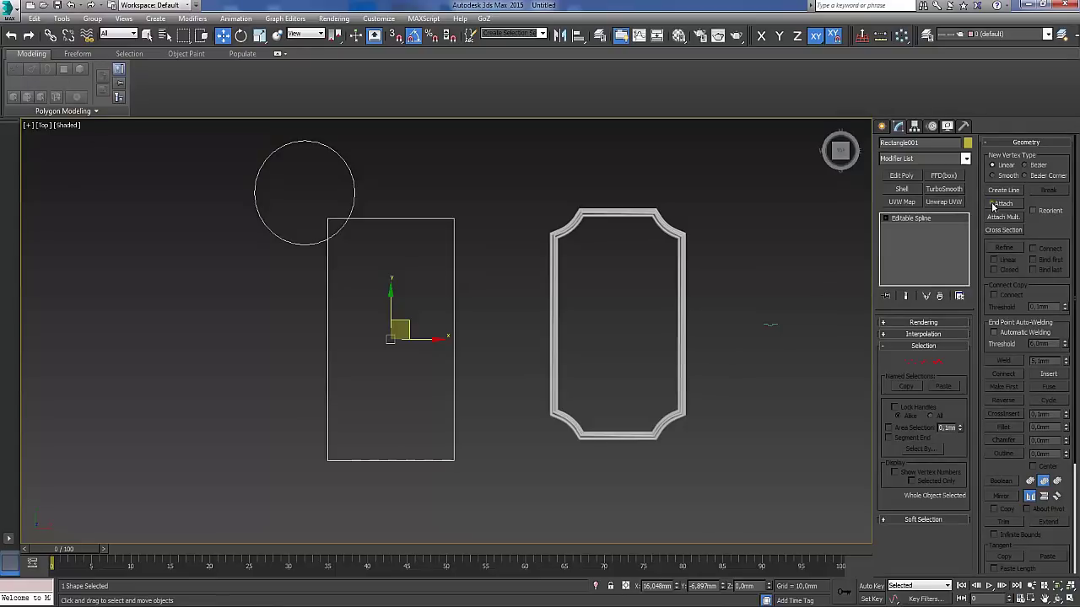
{"action": "left_click", "coordinate": [995, 204]}
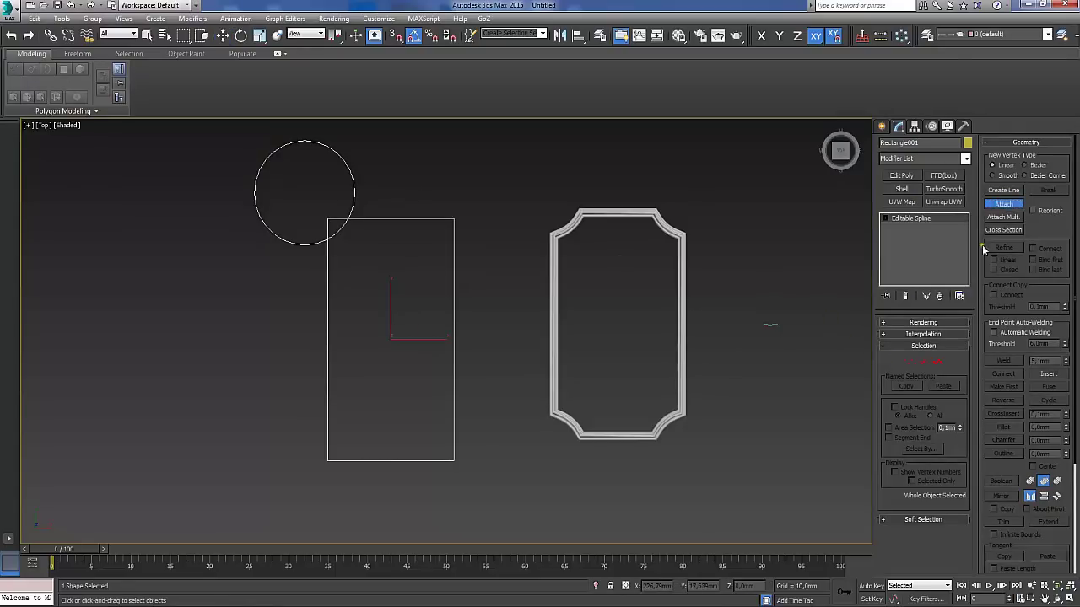
{"action": "left_click", "coordinate": [1002, 204]}
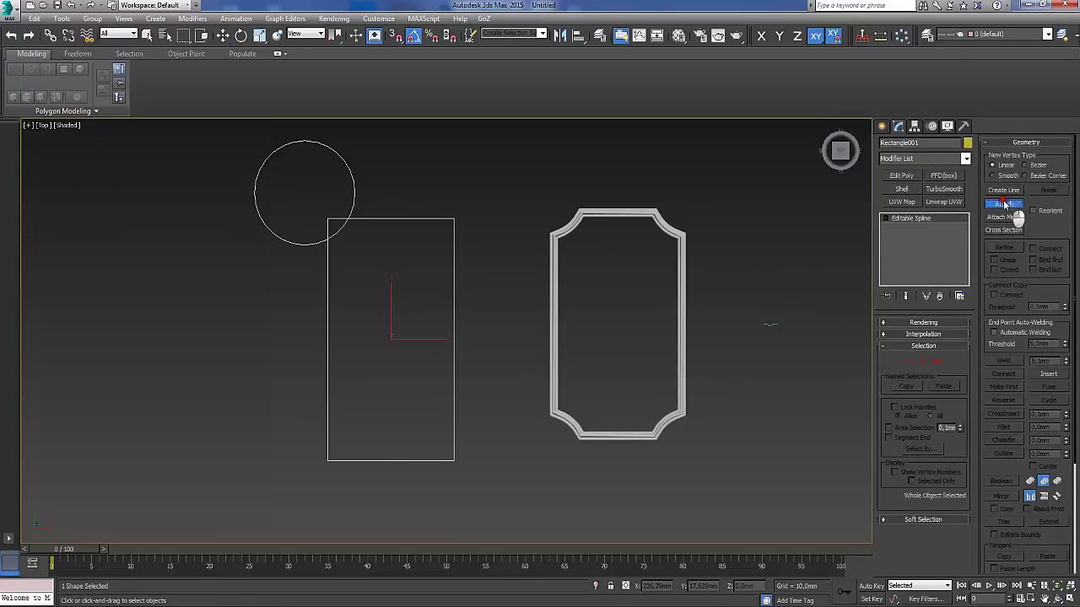
Subtract the circle from the rectangle with a spline Boolean to cut a concave notch into the upper-left corner.
{"action": "left_click", "coordinate": [937, 362]}
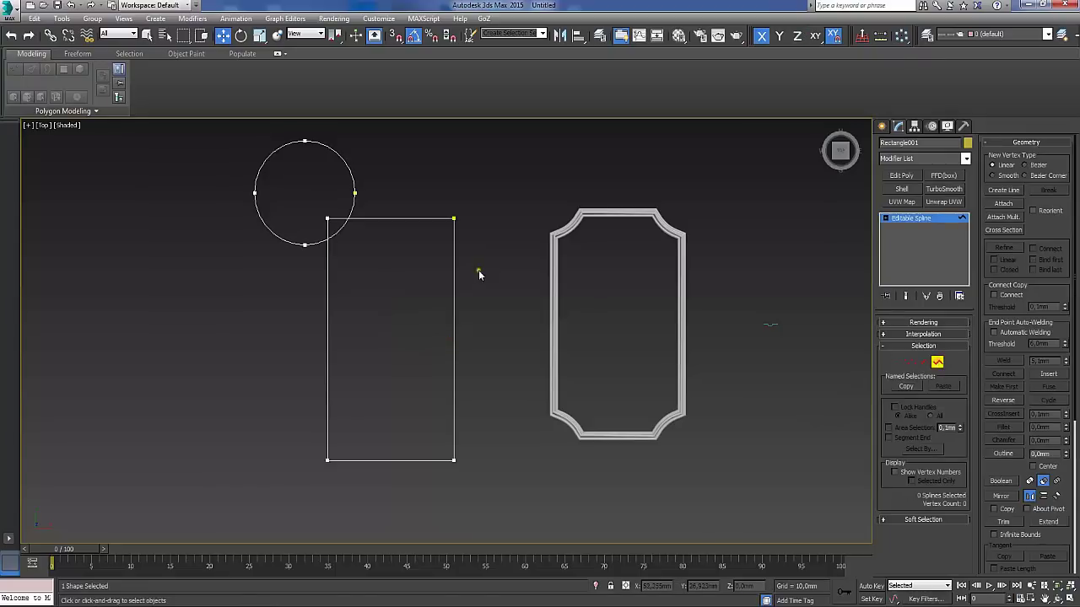
{"action": "left_click", "coordinate": [455, 260]}
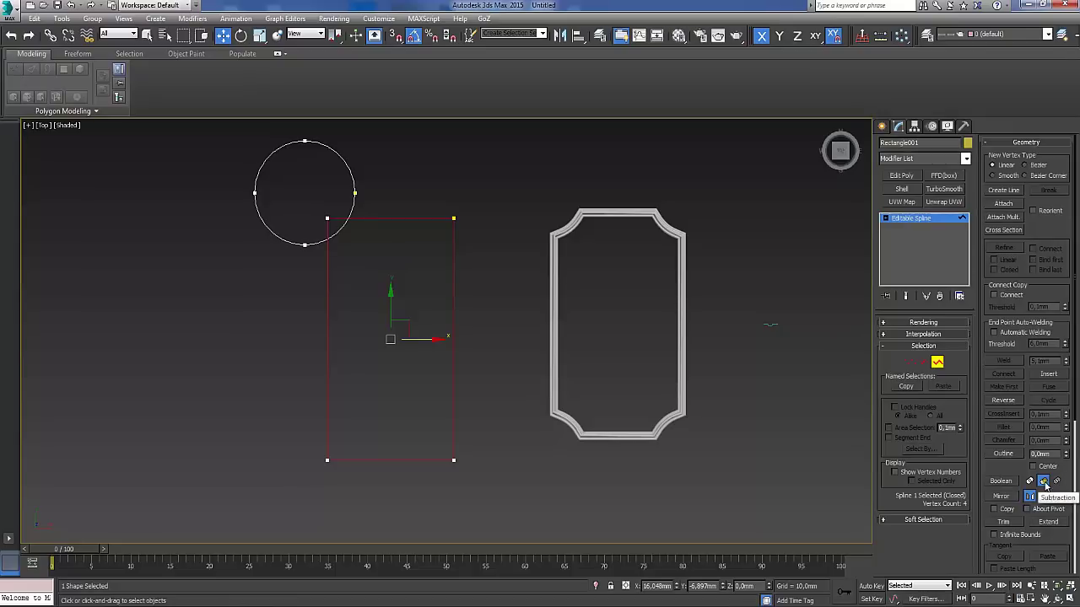
{"action": "left_click", "coordinate": [1001, 481]}
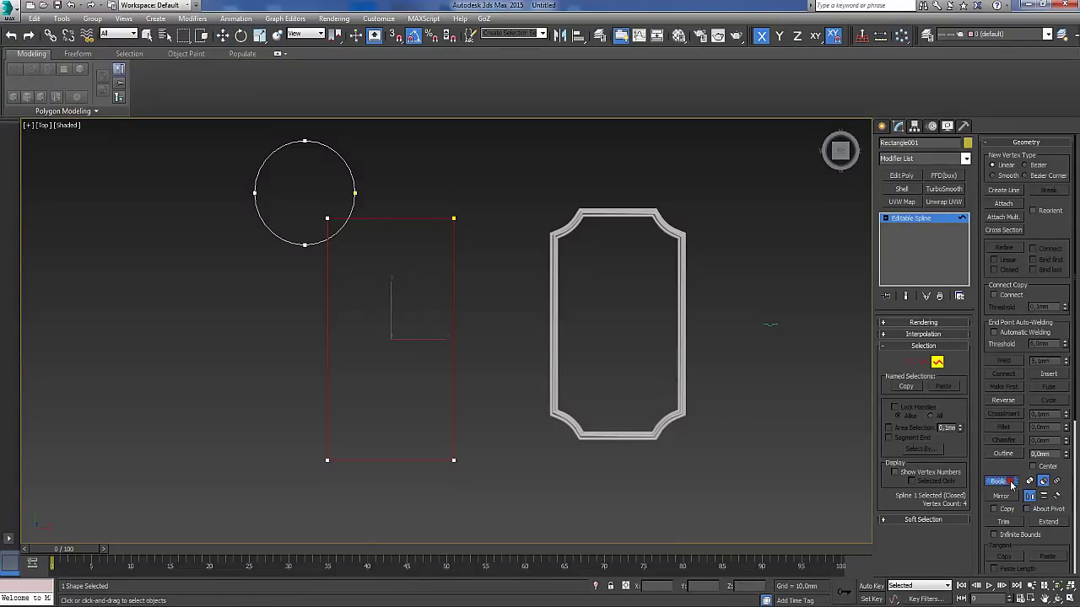
{"action": "left_click", "coordinate": [346, 170]}
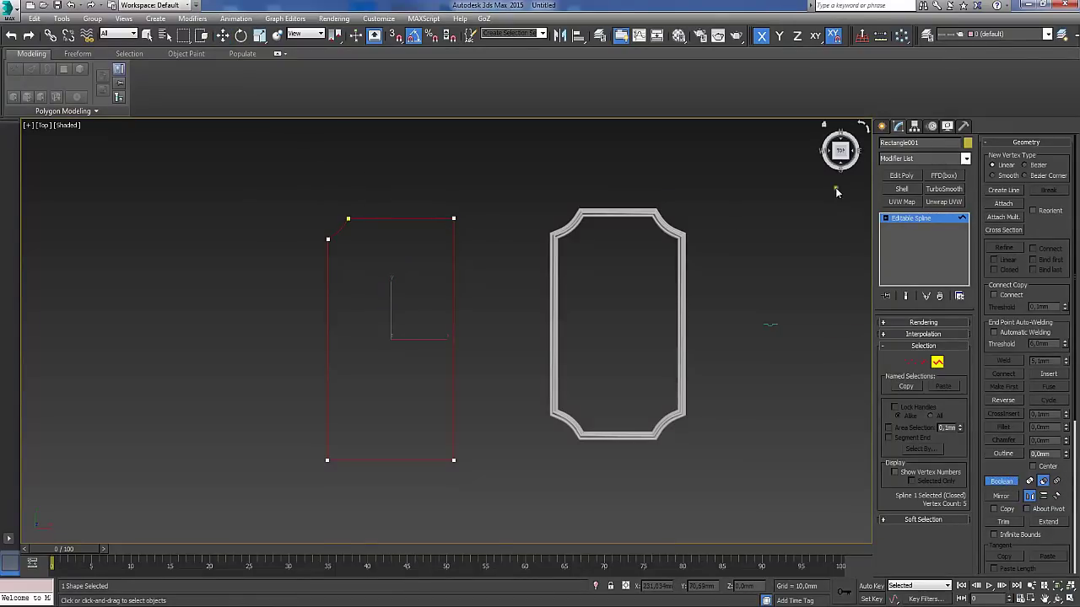
{"action": "left_click", "coordinate": [882, 126]}
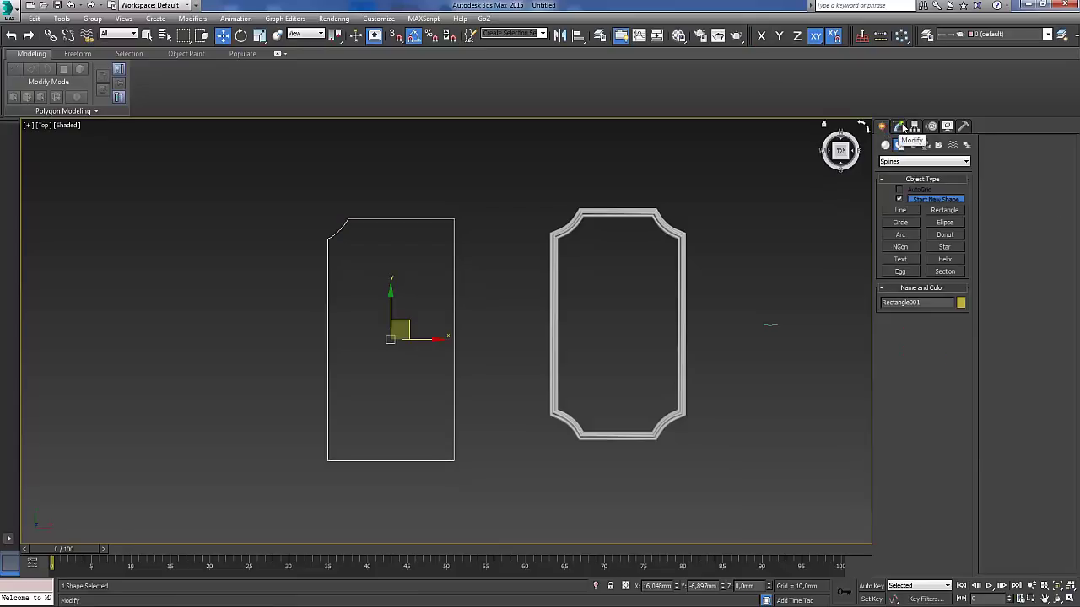
Apply a Symmetry modifier to the notched shape, mirrored on the X axis with Flip enabled.
{"action": "left_click", "coordinate": [899, 127]}
{"action": "left_click", "coordinate": [920, 160]}
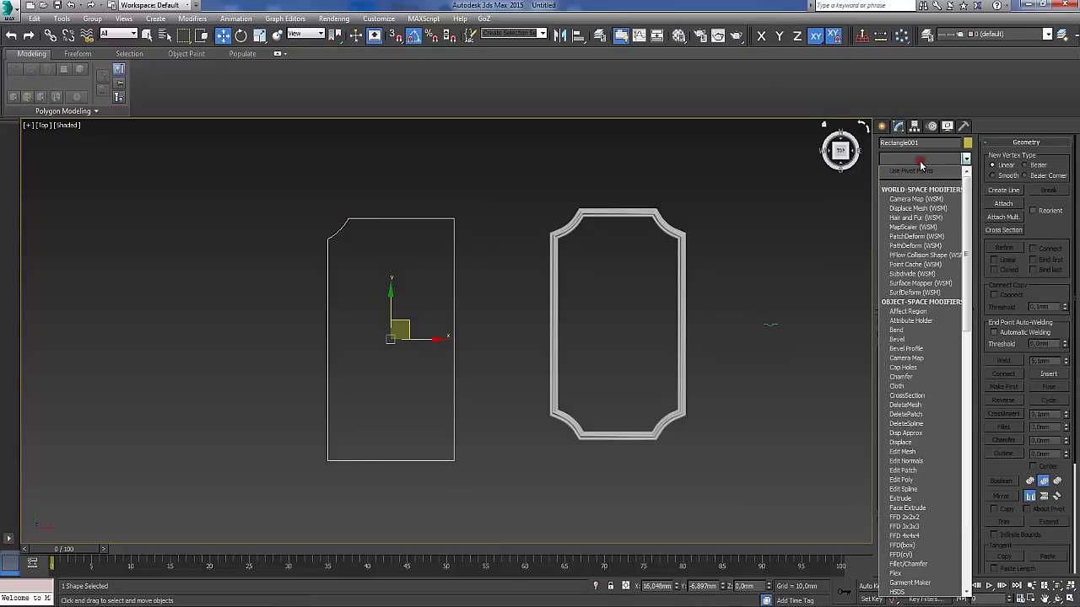
{"action": "type", "text": "sy"}
{"action": "key", "text": "Return"}
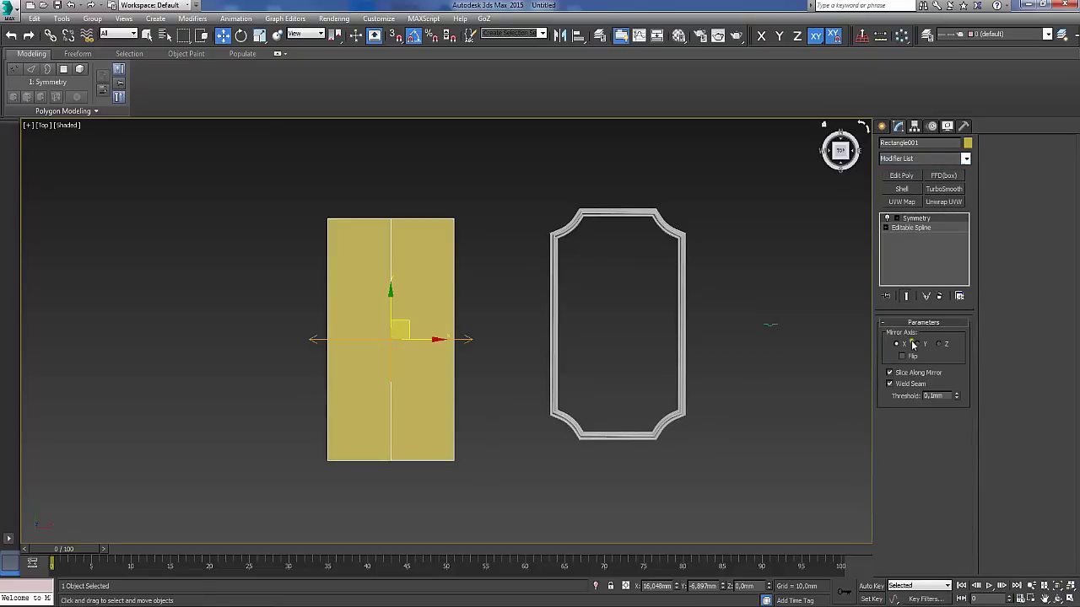
{"action": "left_click", "coordinate": [912, 356]}
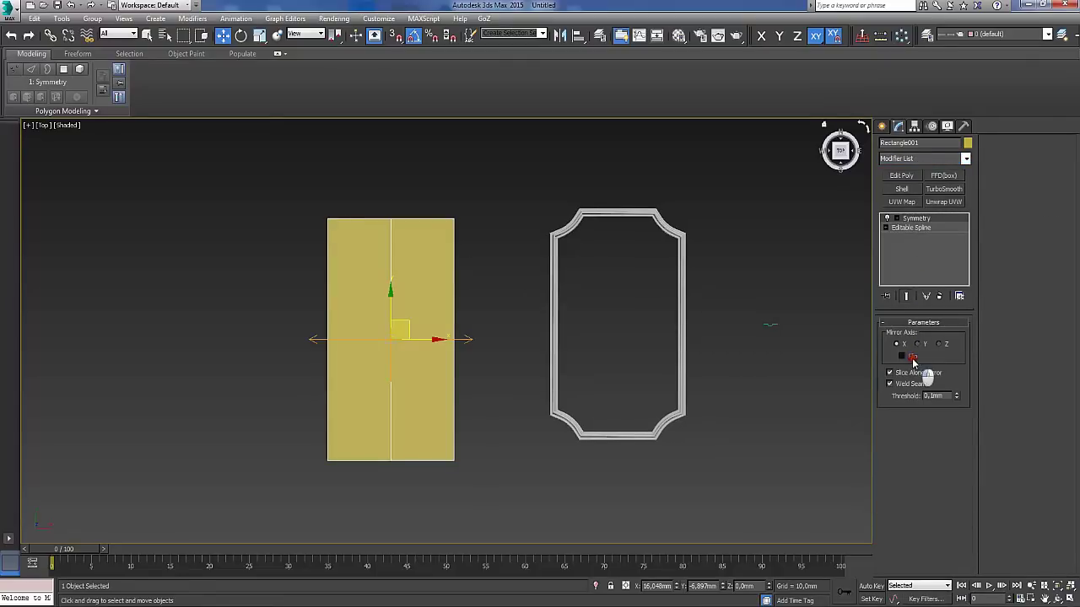
Add a second Symmetry modifier mirrored on the Y axis to repeat the notches on the lower corners.
{"action": "left_click", "coordinate": [915, 159]}
{"action": "type", "text": "sym"}
{"action": "key", "text": "Return"}
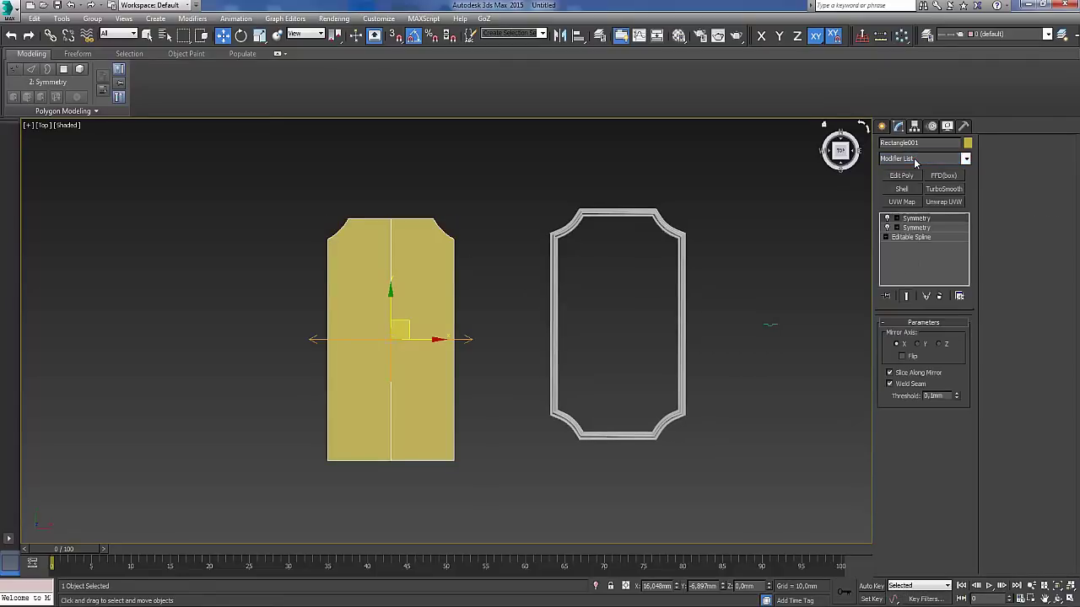
{"action": "left_click", "coordinate": [925, 347]}
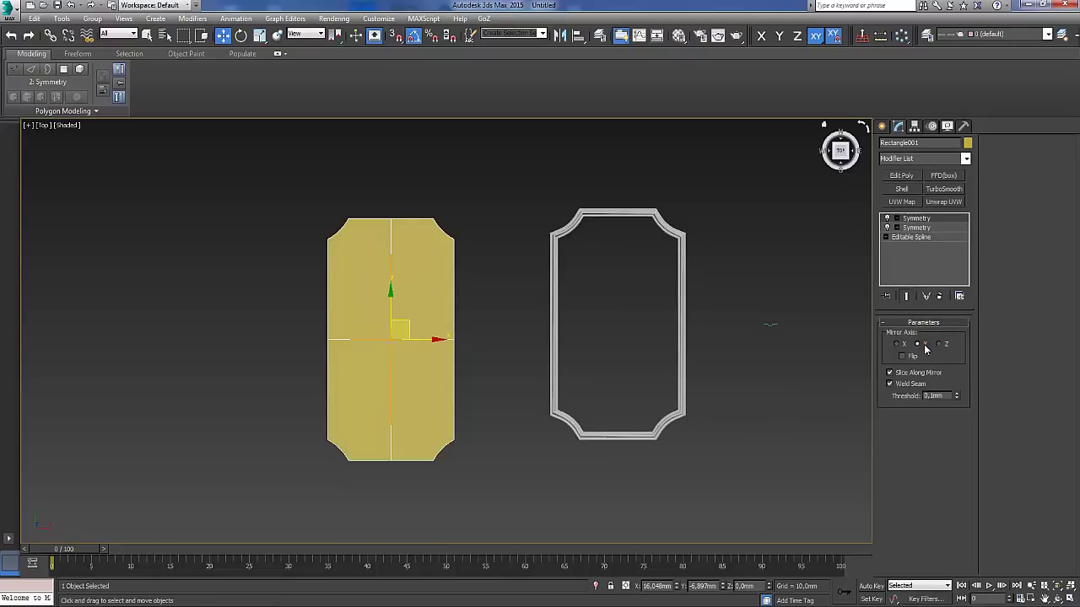
Collapse the modifier stack of the symmetrical panel and convert it to an editable poly.
{"action": "right_click", "coordinate": [915, 221]}
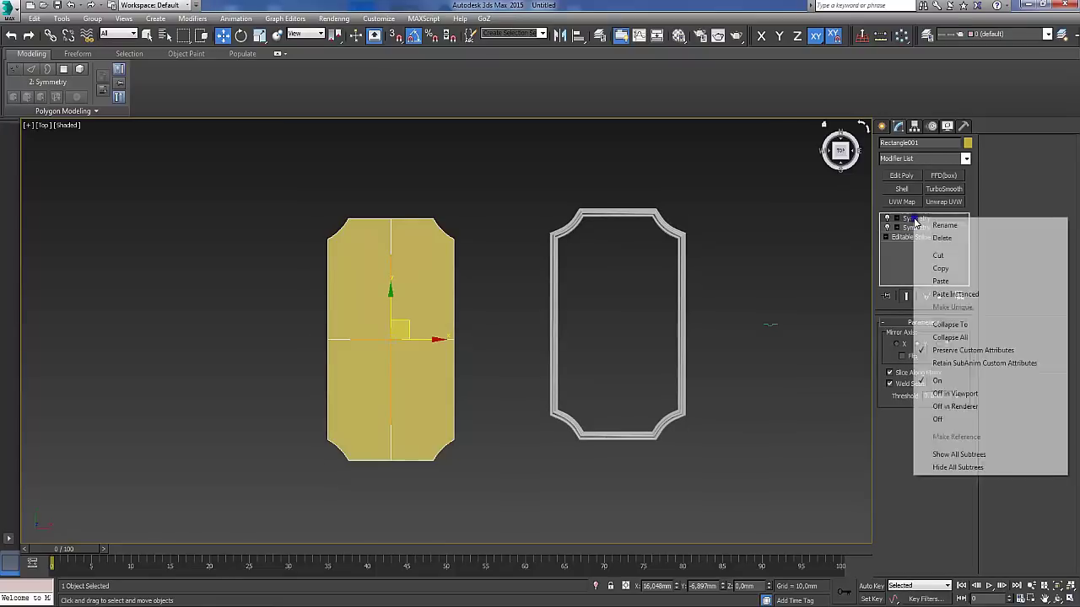
{"action": "left_click", "coordinate": [972, 325]}
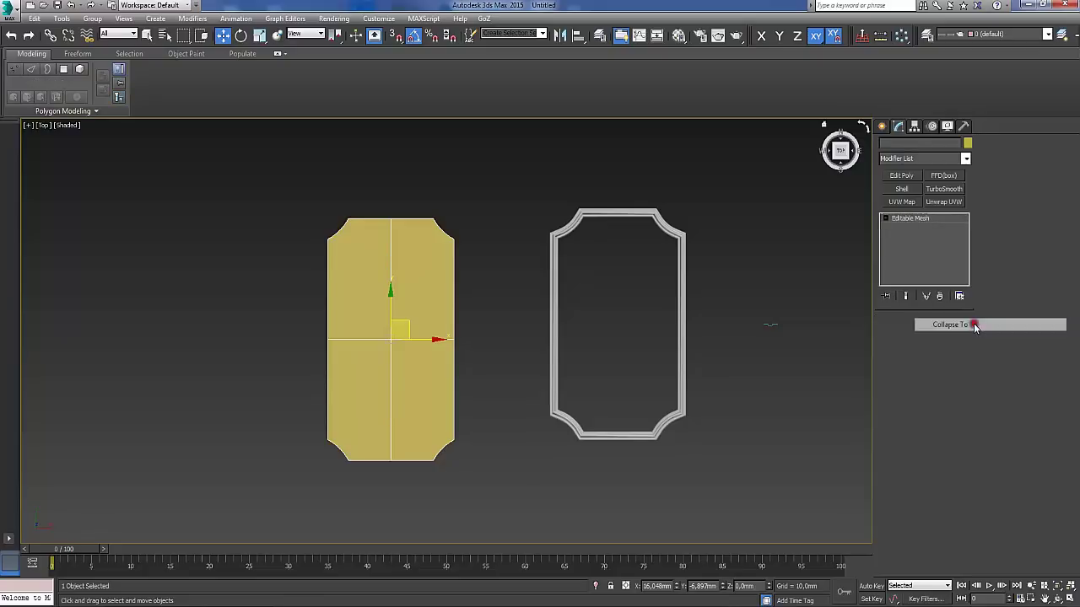
{"action": "right_click", "coordinate": [908, 226]}
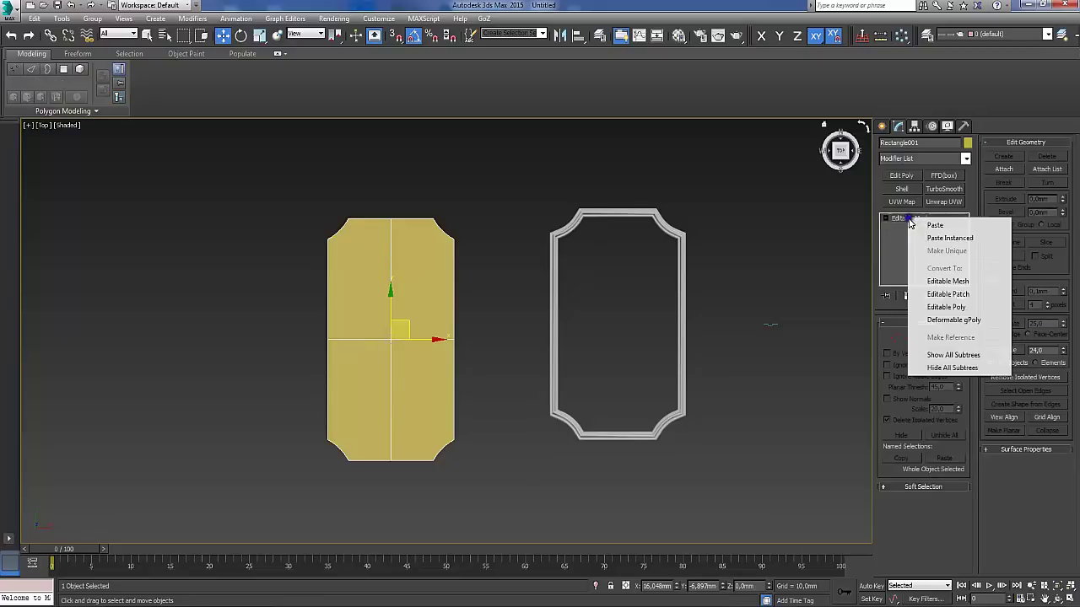
{"action": "left_click", "coordinate": [951, 306]}
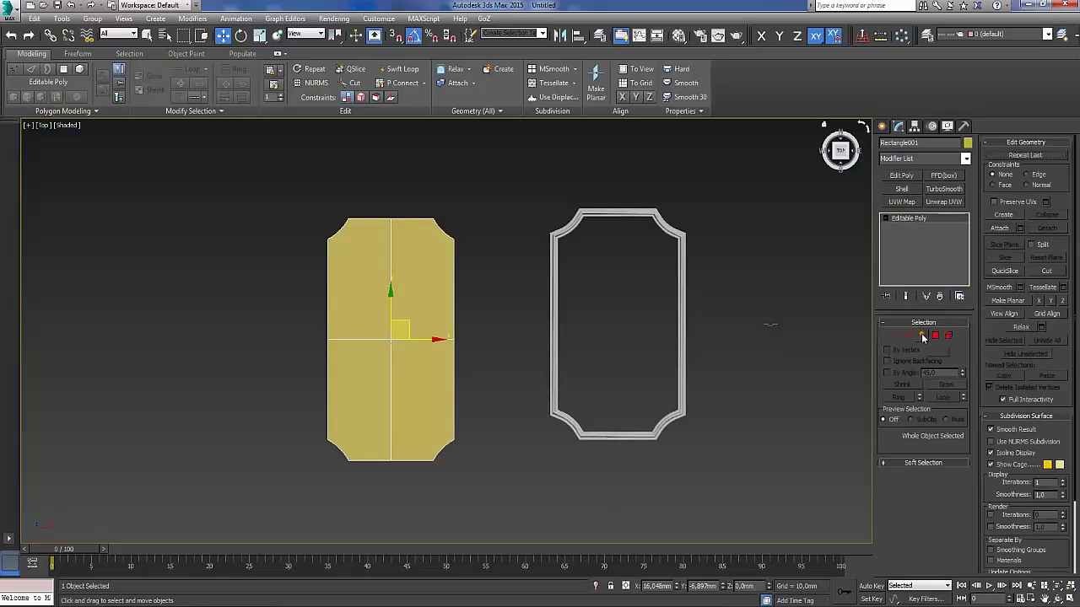
Create a linear shape from the panel's outer border edges and leave edge sub-object mode.
{"action": "left_click", "coordinate": [921, 335]}
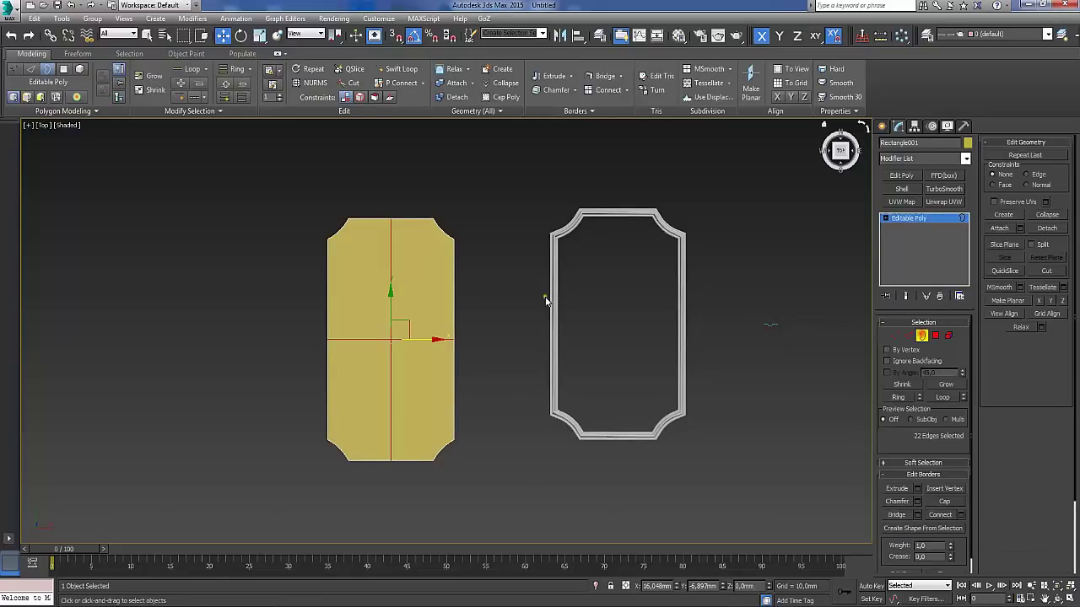
{"action": "left_click", "coordinate": [454, 282]}
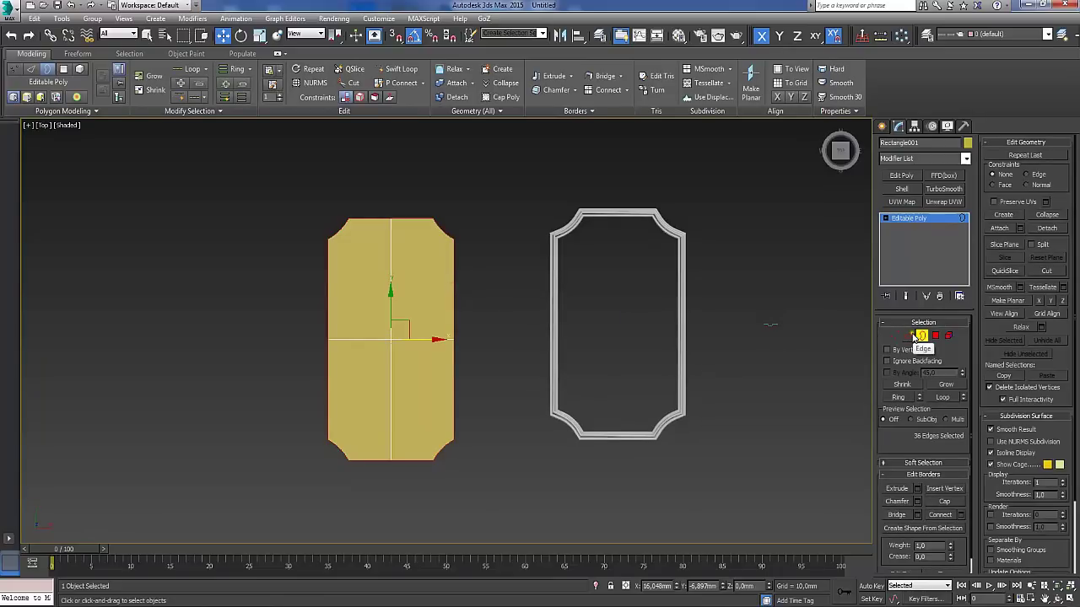
{"action": "left_click", "coordinate": [908, 336]}
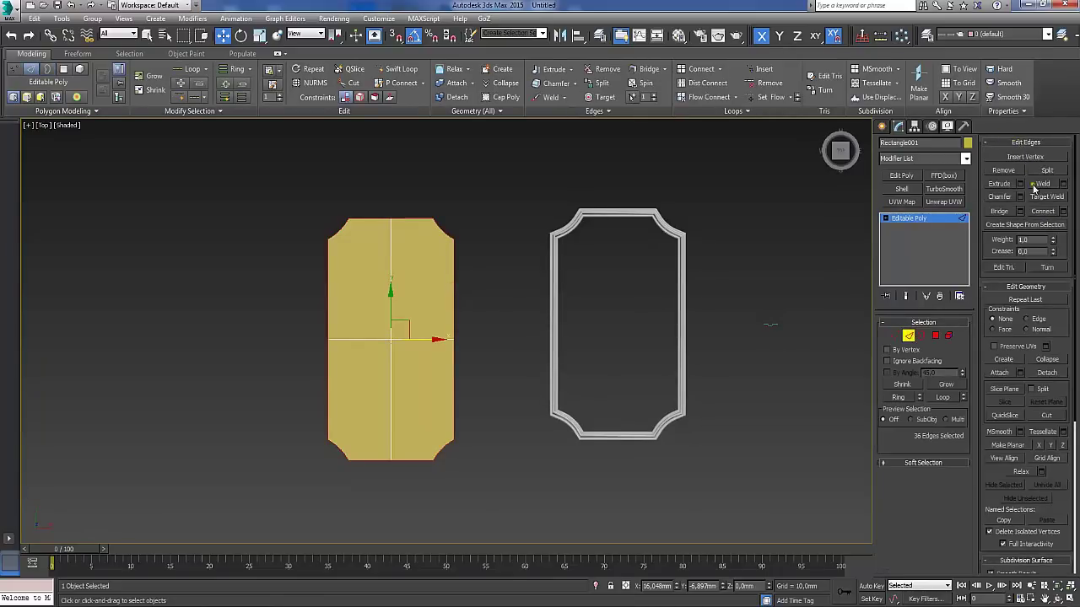
{"action": "left_click", "coordinate": [1035, 226]}
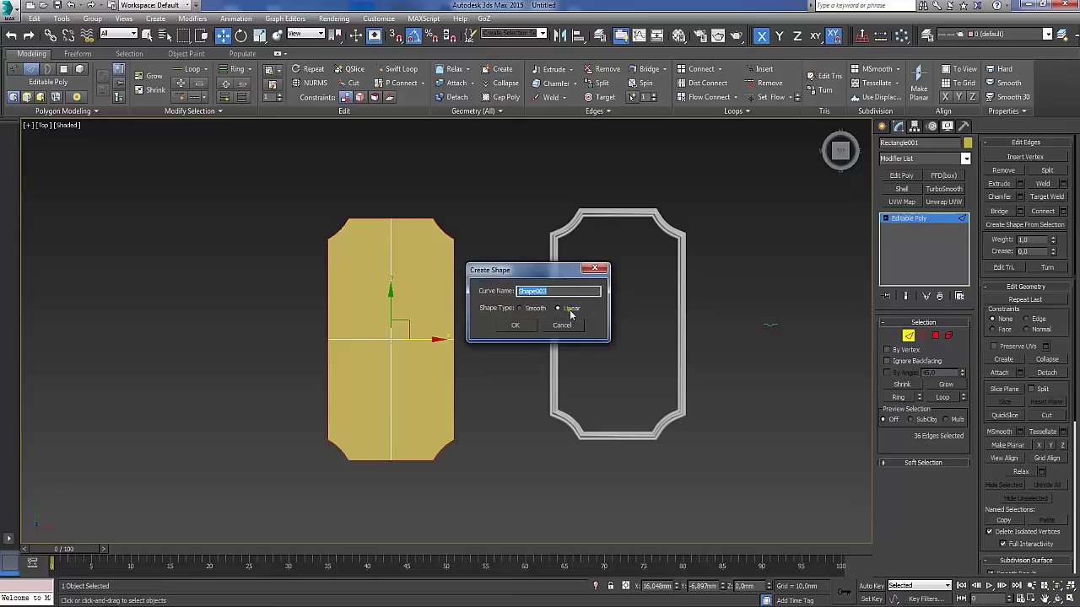
{"action": "left_click", "coordinate": [515, 326]}
{"action": "key", "text": "2"}
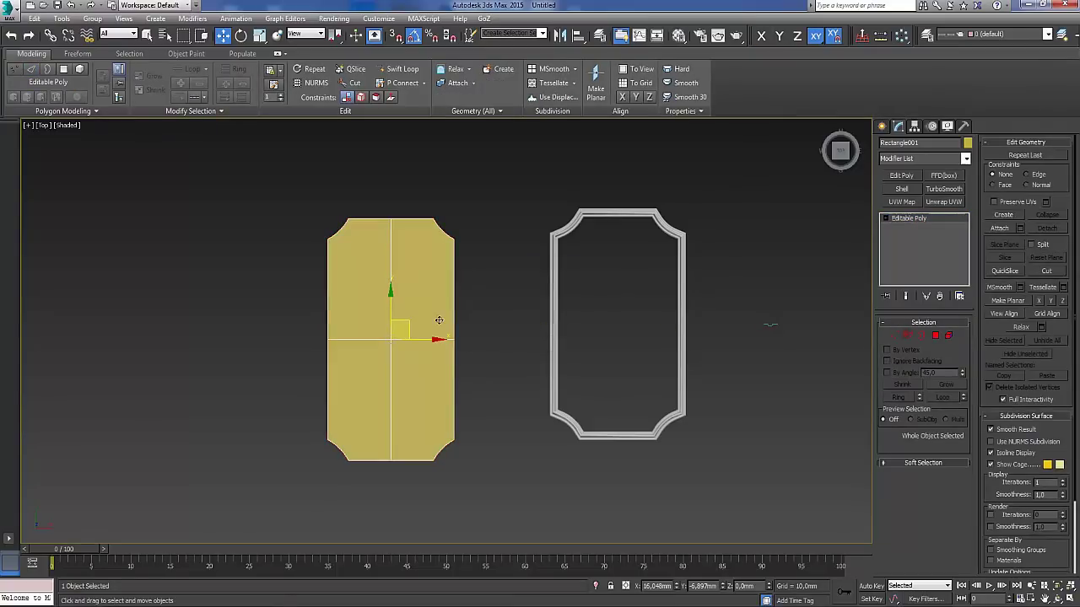
Move the solid panel off its extracted outline and delete it, leaving the outline spline selected.
{"action": "left_click_drag", "start_coordinate": [430, 338], "coordinate": [226, 316]}
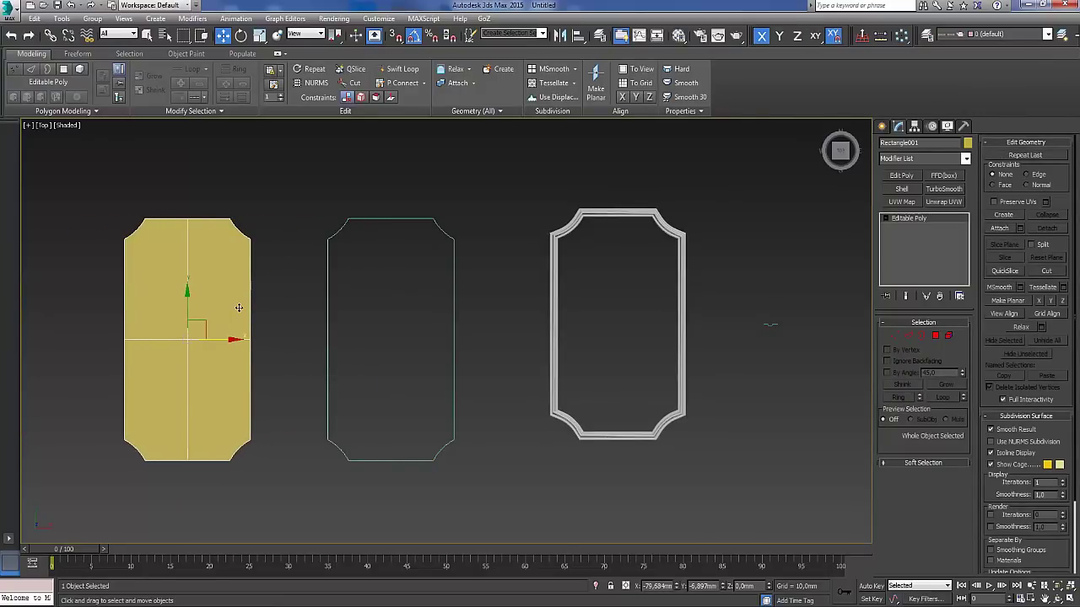
{"action": "key", "text": "Delete"}
{"action": "left_click_drag", "start_coordinate": [306, 200], "coordinate": [497, 325]}
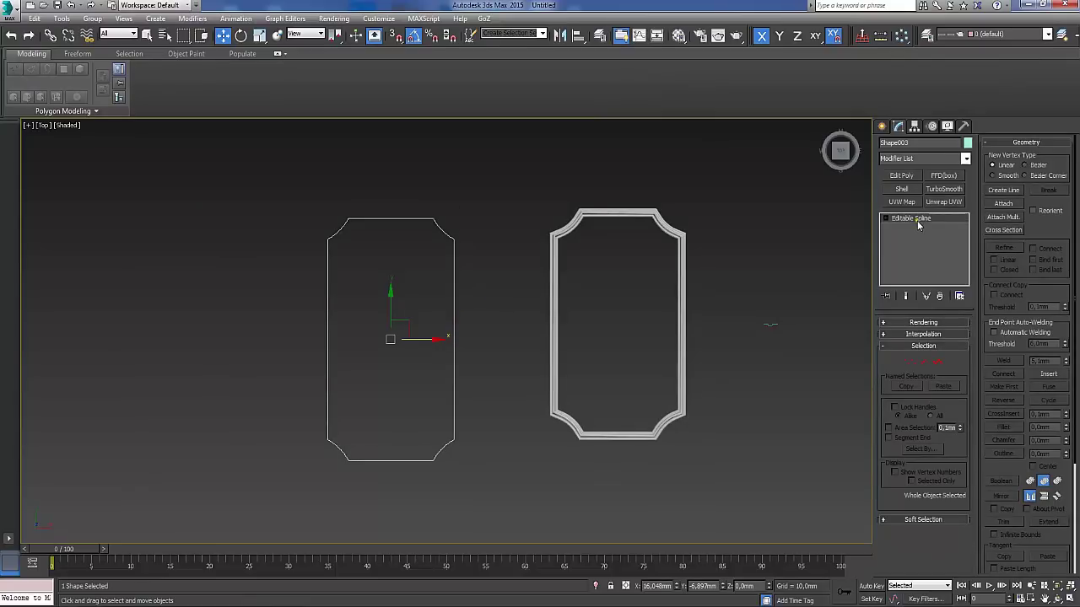
Draw a small S-shaped half moulding profile with the Line tool between the notched outline and the finished reference frame.
{"action": "left_click", "coordinate": [881, 126]}
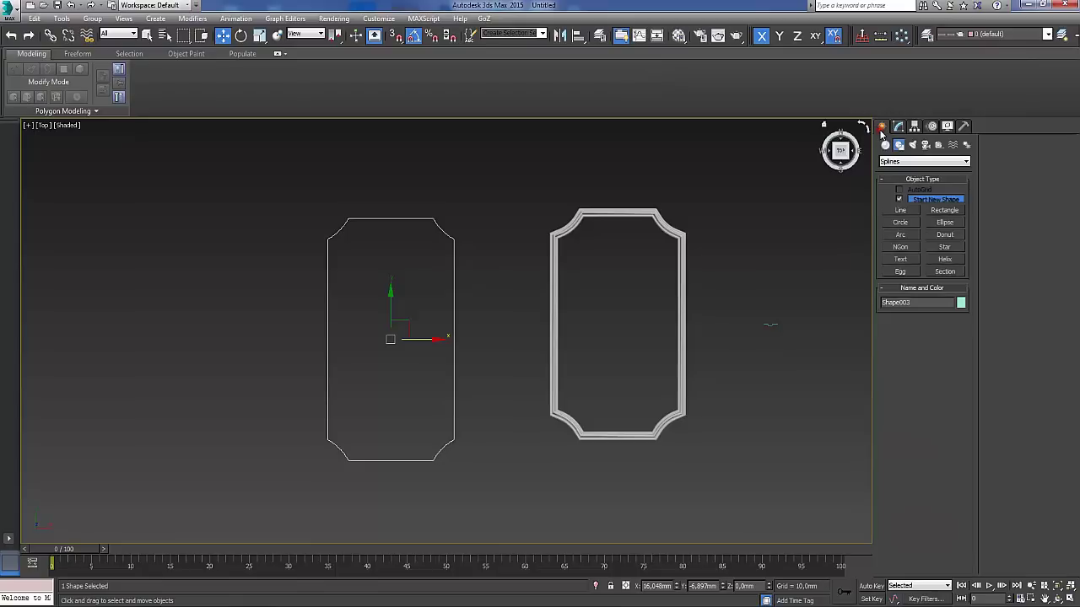
{"action": "left_click", "coordinate": [900, 211]}
{"action": "scroll", "coordinate": [352, 308], "scroll_direction": "up", "scroll_amount": 3}
{"action": "middle_click_drag", "start_coordinate": [489, 248], "coordinate": [370, 325]}
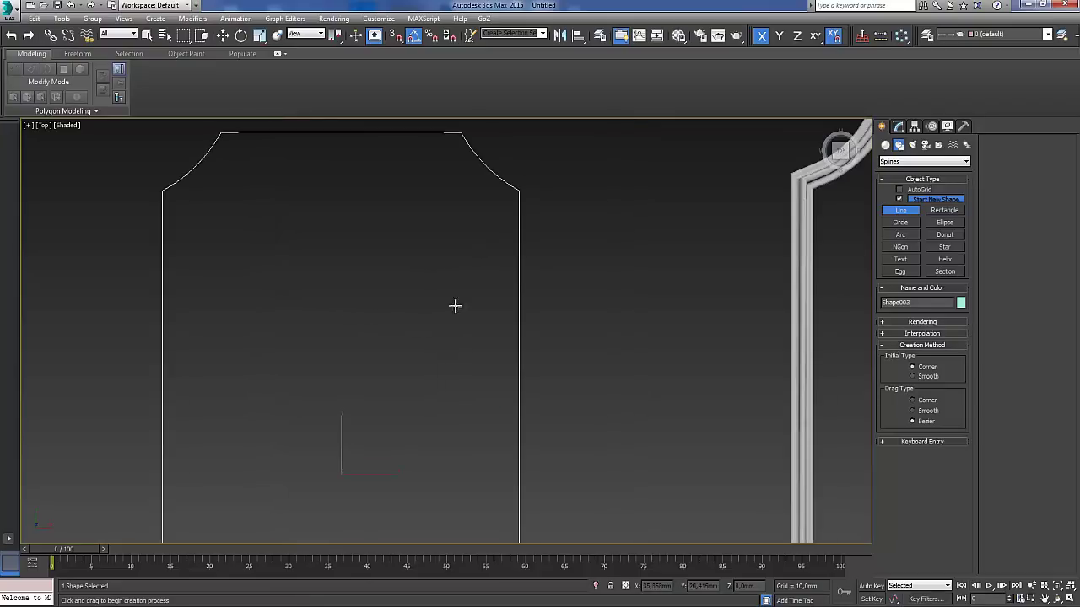
{"action": "left_click", "coordinate": [579, 268]}
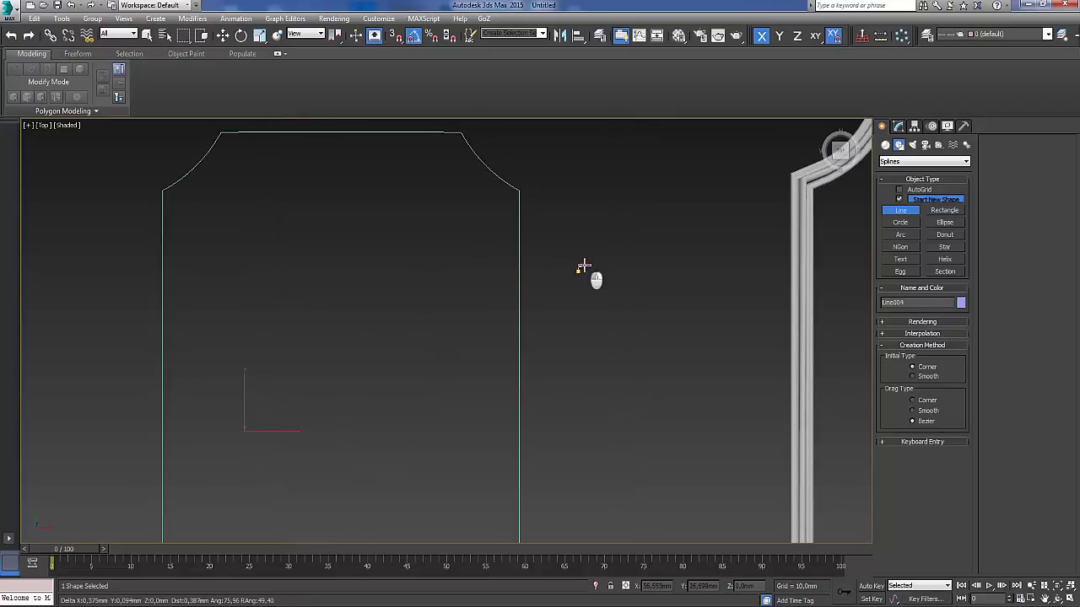
{"action": "left_click", "coordinate": [586, 262]}
{"action": "left_click", "coordinate": [591, 256]}
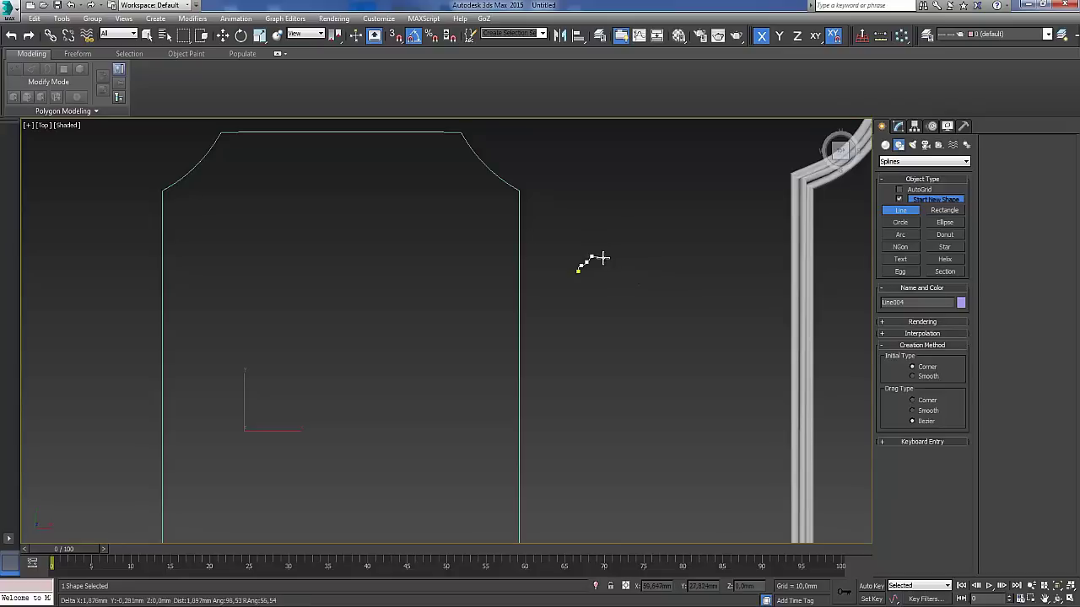
{"action": "right_click", "coordinate": [611, 263]}
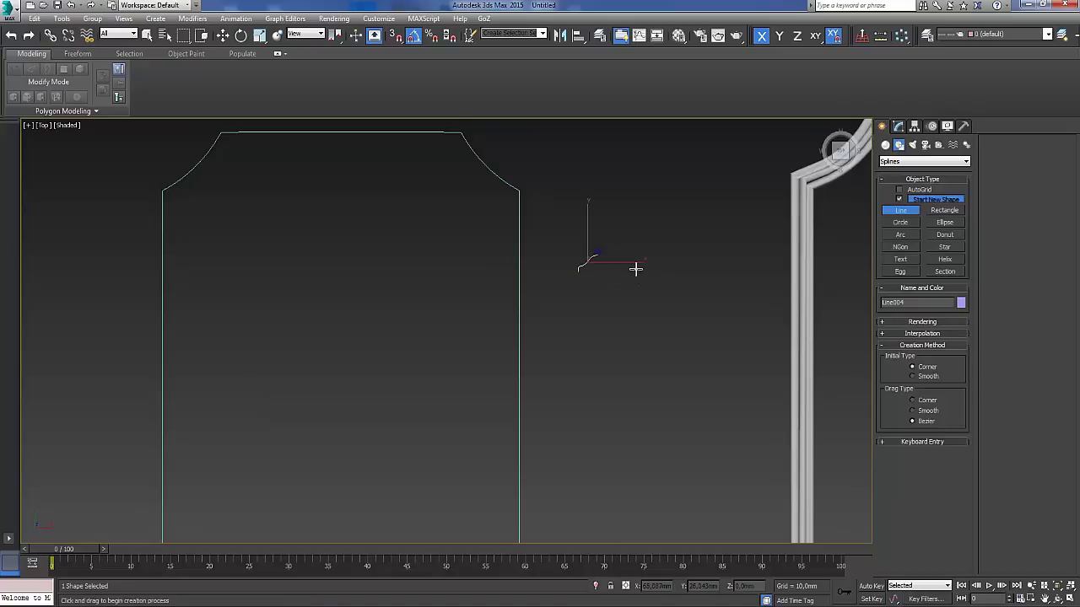
{"action": "scroll", "coordinate": [636, 269], "scroll_direction": "up", "scroll_amount": 6}
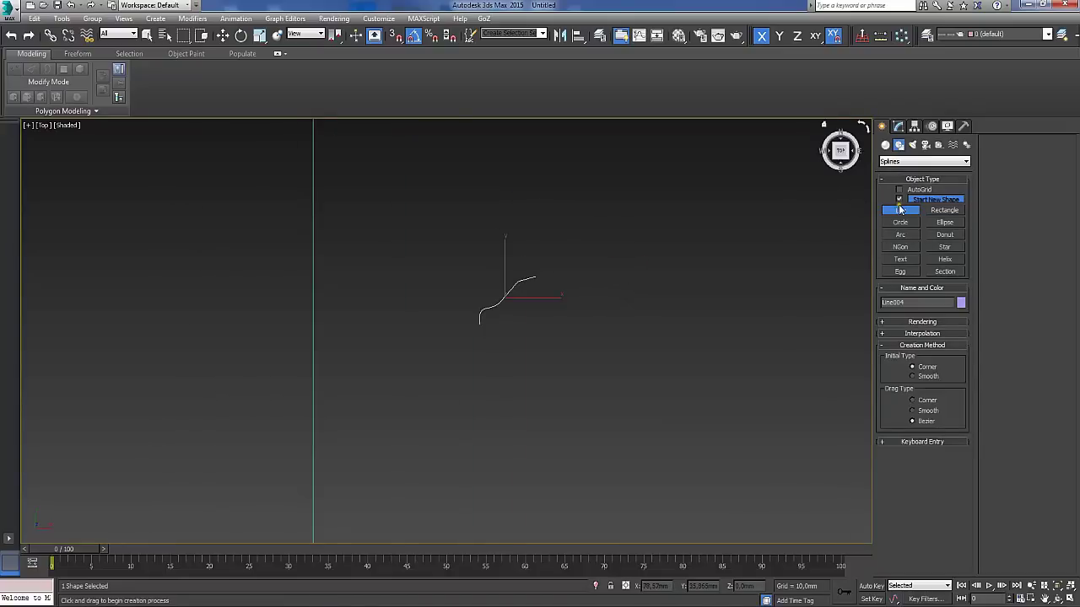
Mirror the half profile on the X axis as a copy and move it along X until the top ends meet.
{"action": "left_click", "coordinate": [897, 126]}
{"action": "left_click", "coordinate": [560, 34]}
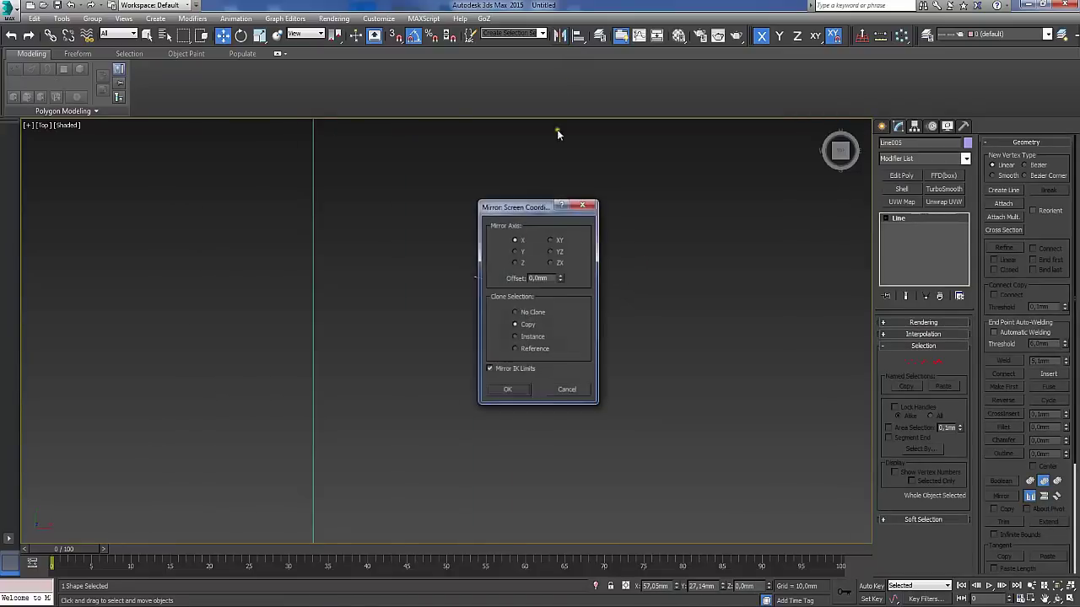
{"action": "left_click_drag", "start_coordinate": [544, 206], "coordinate": [719, 201]}
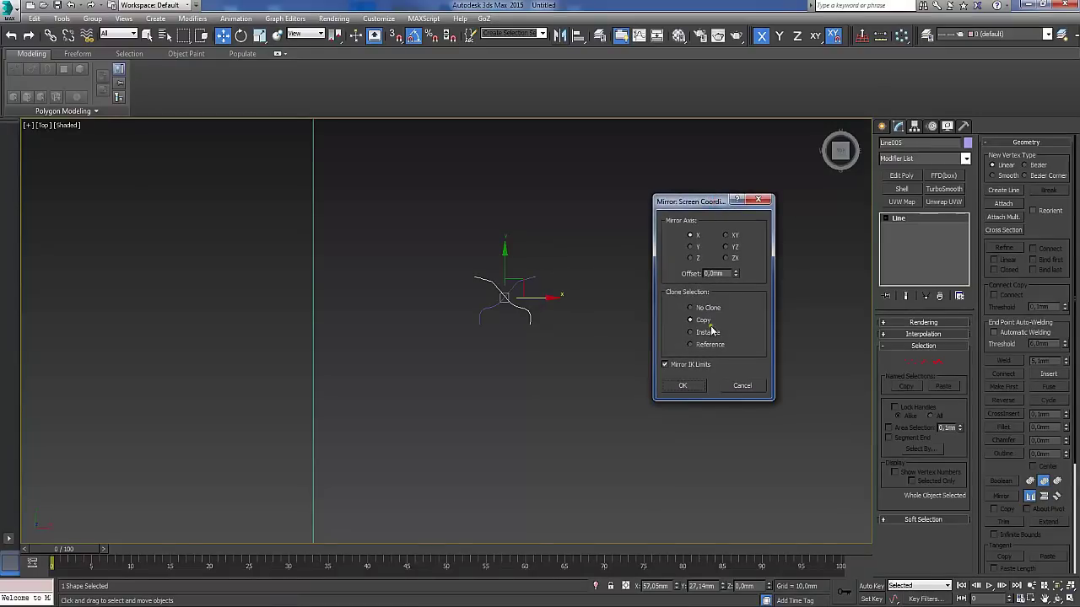
{"action": "left_click", "coordinate": [683, 386]}
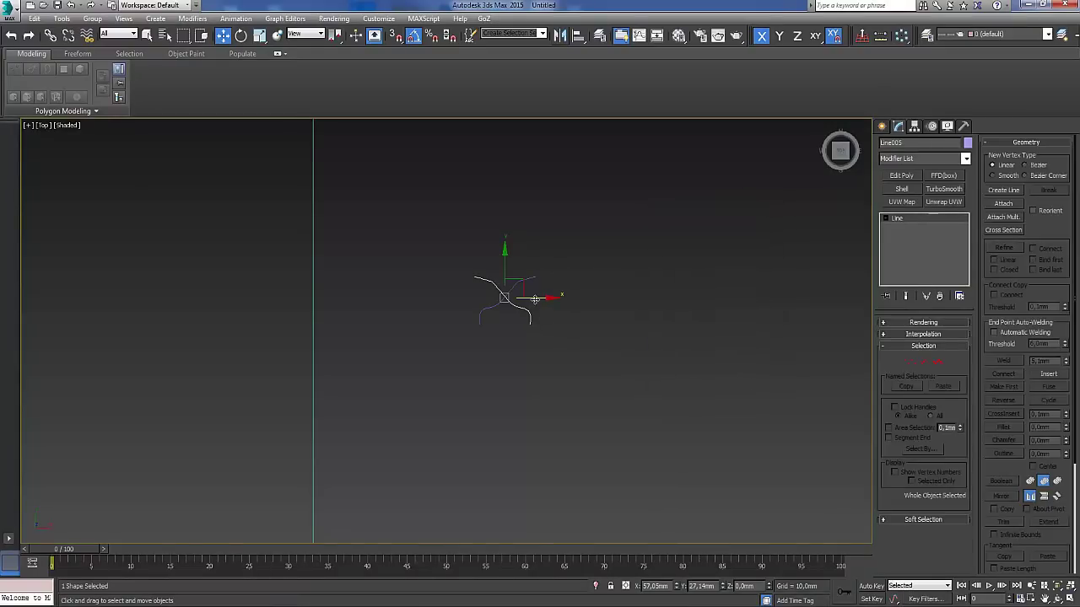
{"action": "left_click_drag", "start_coordinate": [536, 302], "coordinate": [595, 305]}
Attach the original half profile to the mirrored copy to make them a single line object.
{"action": "left_click", "coordinate": [1003, 203]}
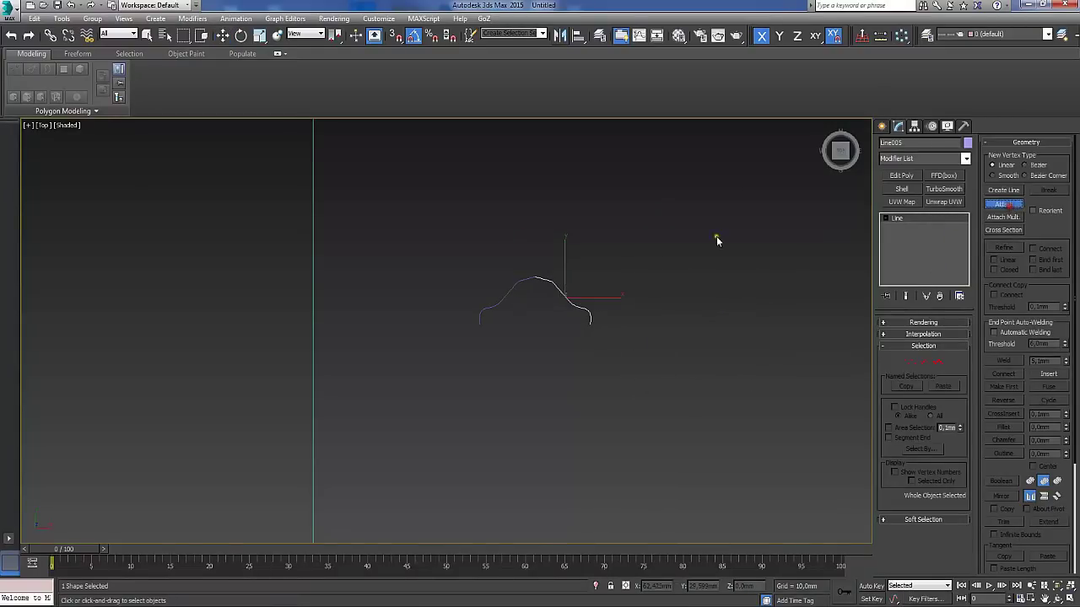
{"action": "left_click", "coordinate": [524, 282]}
{"action": "right_click", "coordinate": [527, 281]}
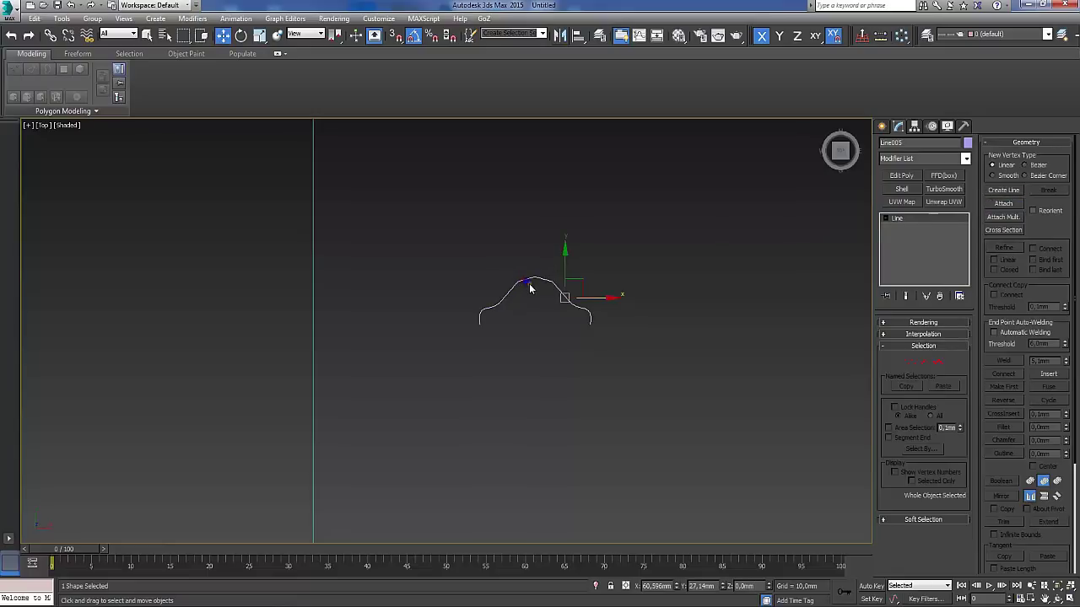
Weld the two overlapping vertices at the peak of the profile and leave vertex mode.
{"action": "scroll", "coordinate": [524, 280], "scroll_direction": "up", "scroll_amount": 5}
{"action": "key", "text": "1"}
{"action": "left_click_drag", "start_coordinate": [555, 239], "coordinate": [584, 271]}
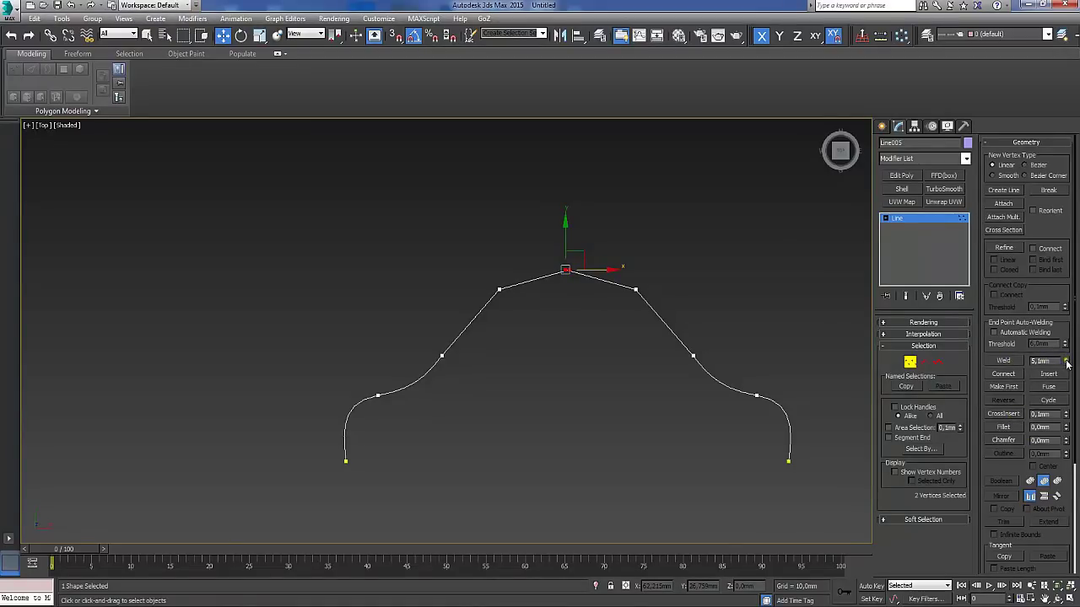
{"action": "left_click", "coordinate": [1005, 361]}
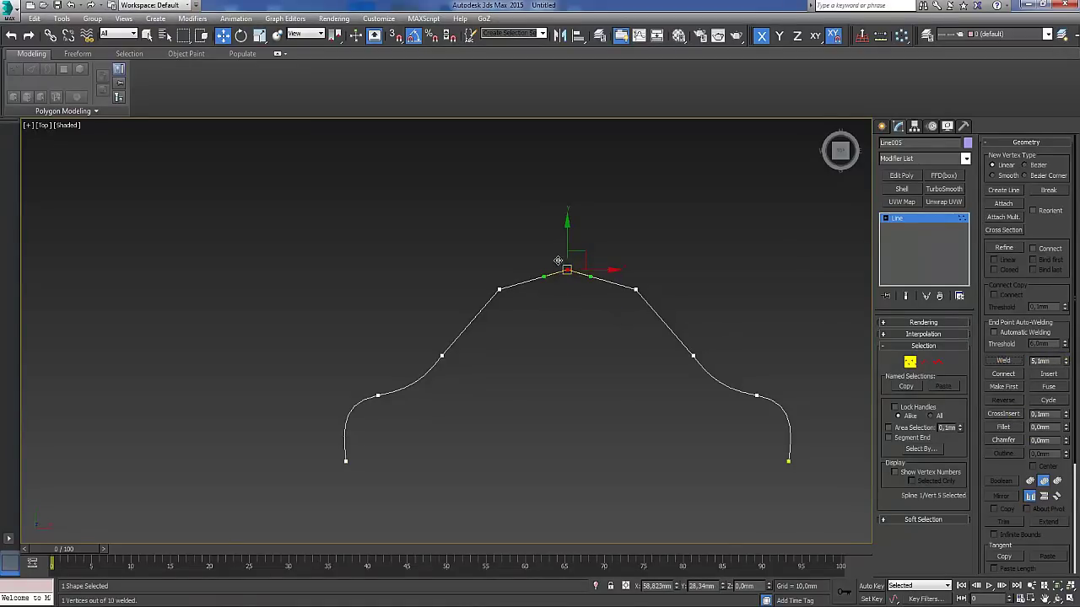
{"action": "scroll", "coordinate": [571, 280], "scroll_direction": "down", "scroll_amount": 5}
{"action": "left_click", "coordinate": [909, 361]}
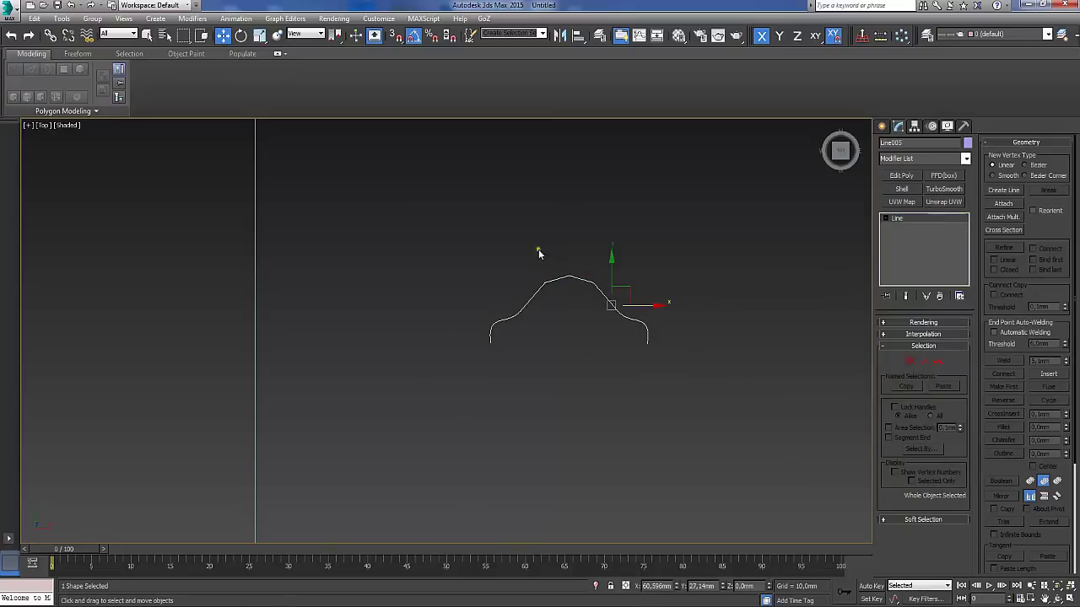
Add a Sweep modifier to the notched outline spline.
{"action": "scroll", "coordinate": [536, 247], "scroll_direction": "down", "scroll_amount": 5}
{"action": "scroll", "coordinate": [550, 284], "scroll_direction": "down", "scroll_amount": 2}
{"action": "left_click", "coordinate": [497, 250]}
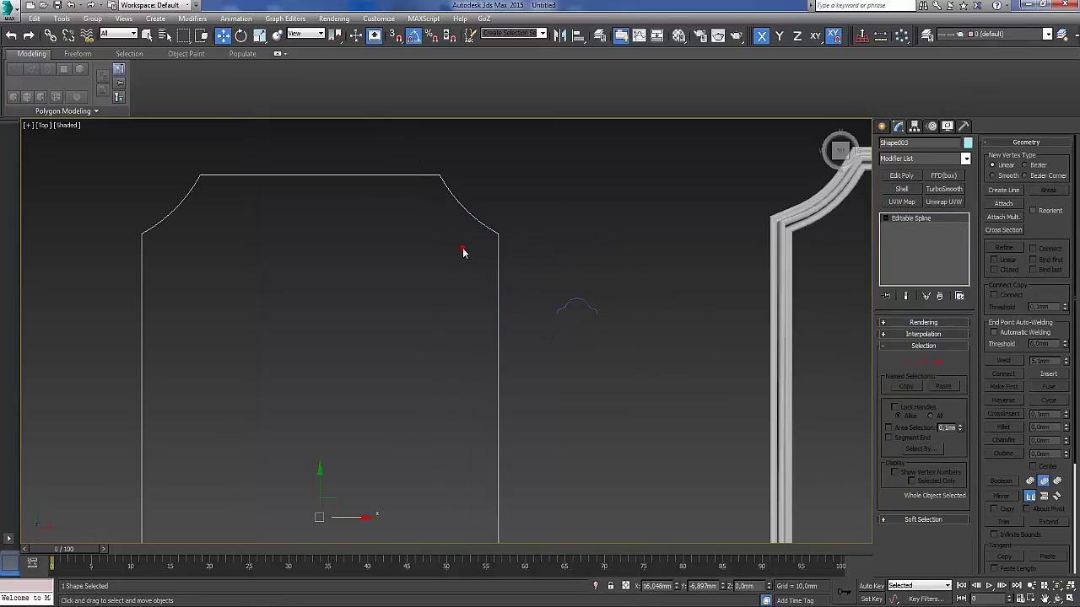
{"action": "left_click", "coordinate": [899, 159]}
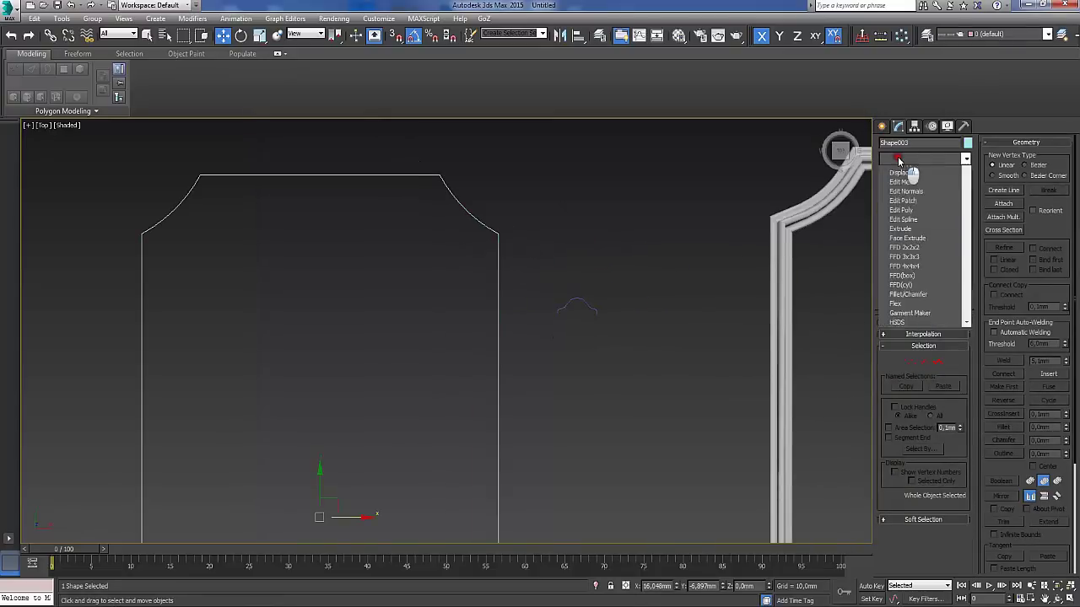
{"action": "type", "text": "sw"}
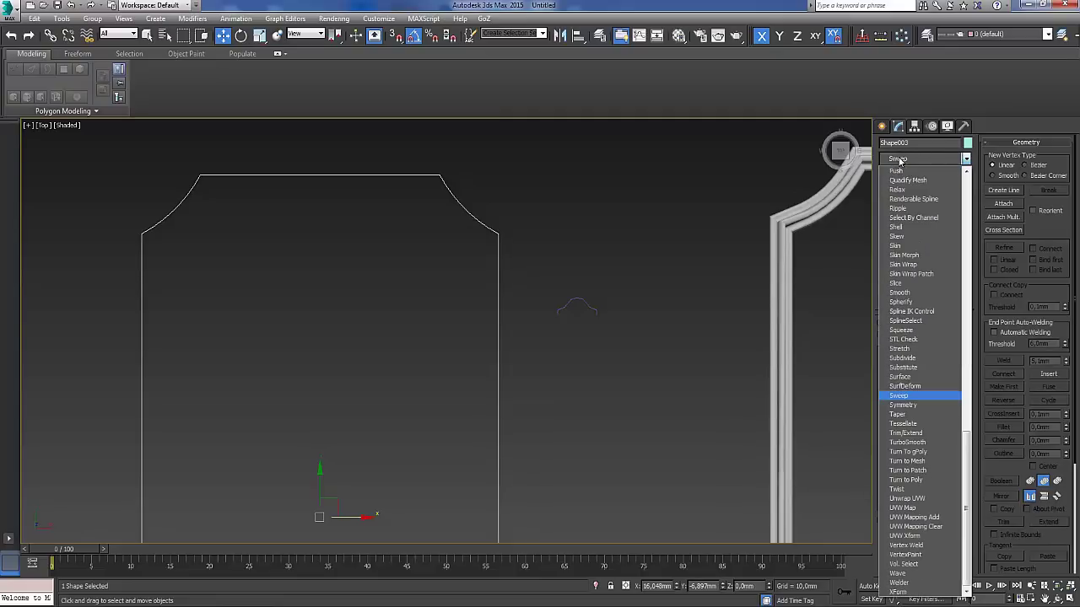
{"action": "key", "text": "Return"}
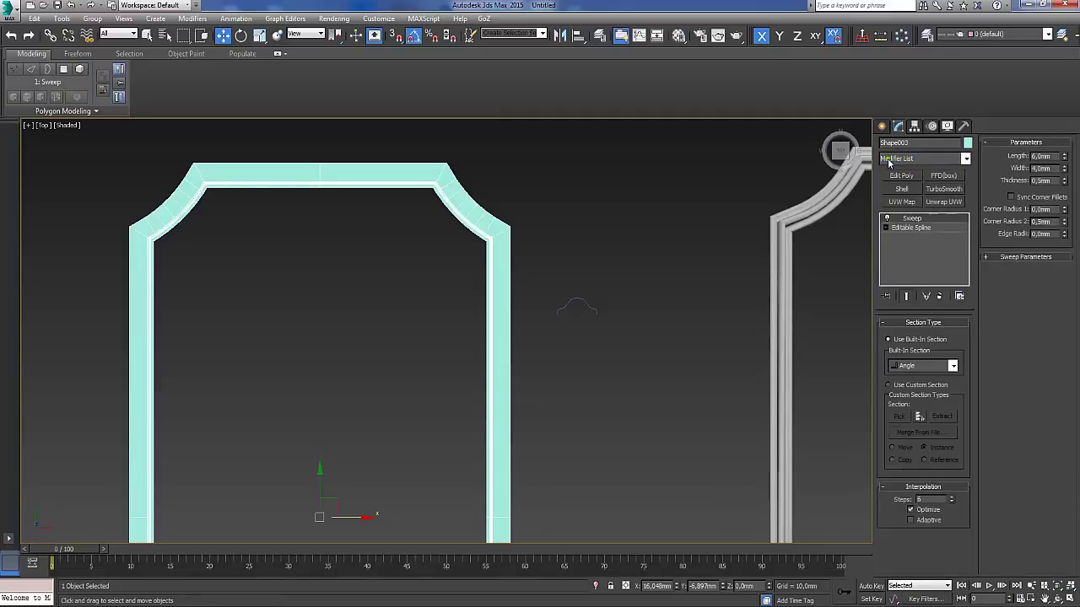
Switch the sweep to a custom section and pick the symmetrical moulding profile line as its section.
{"action": "left_click", "coordinate": [892, 386]}
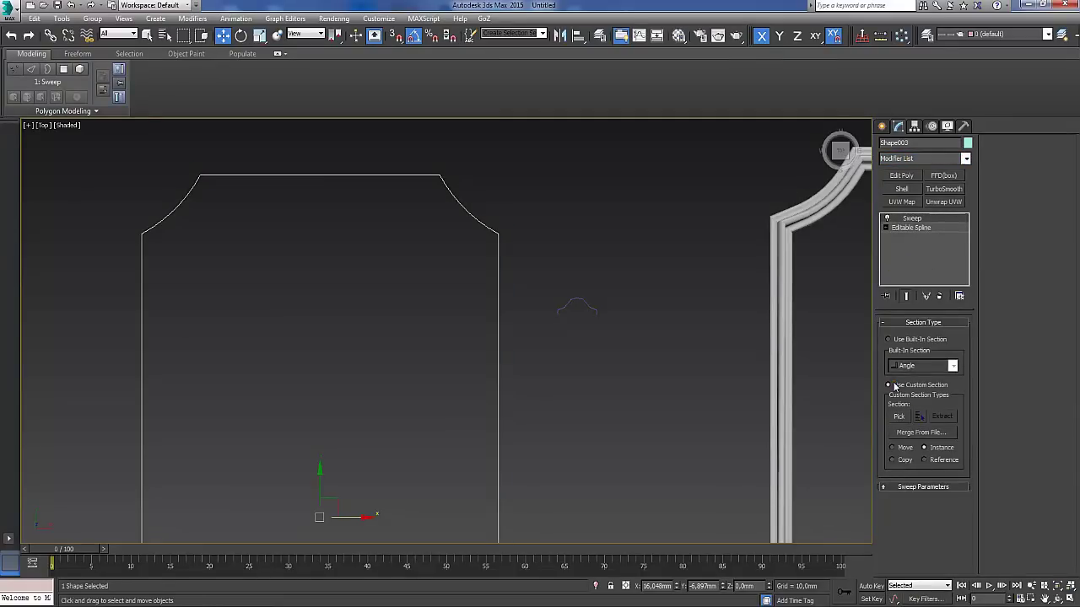
{"action": "left_click", "coordinate": [899, 416]}
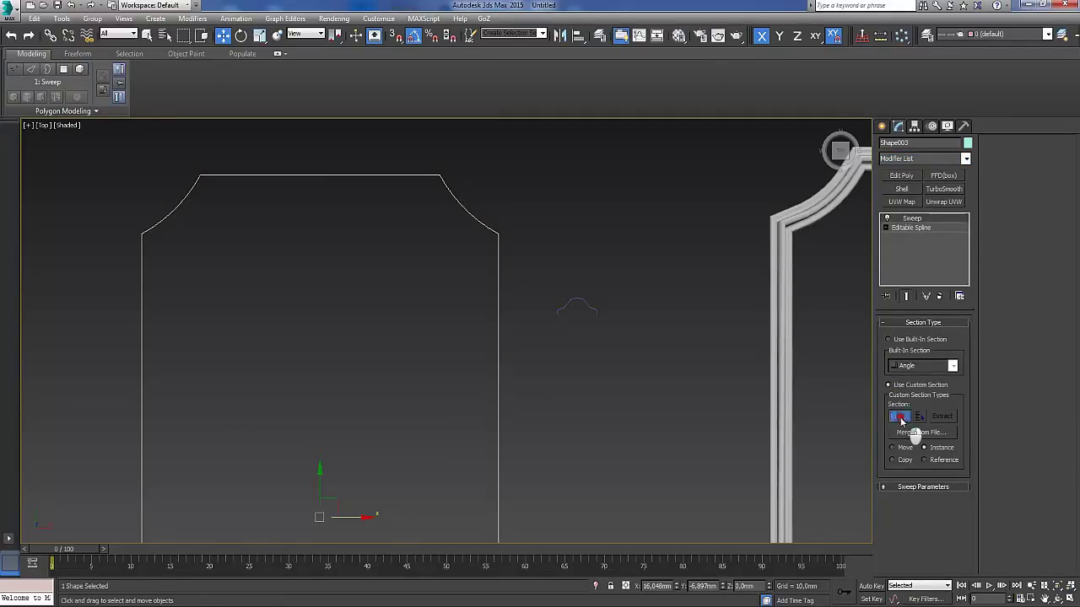
{"action": "left_click", "coordinate": [591, 313]}
Deselect the swept frame and examine its moulding around a notched corner from an angled view.
{"action": "scroll", "coordinate": [596, 331], "scroll_direction": "down", "scroll_amount": 4}
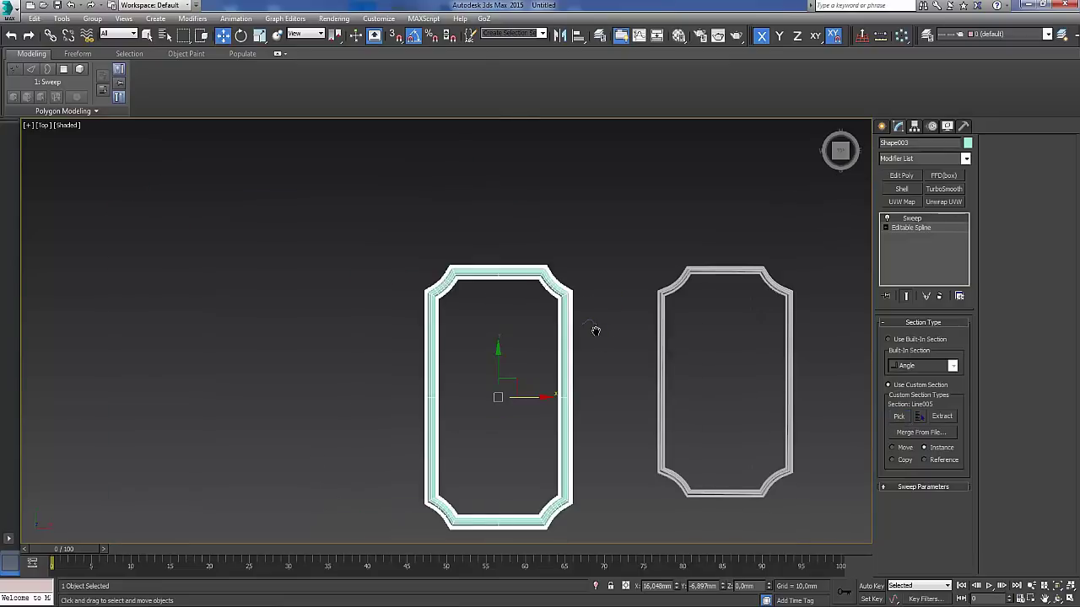
{"action": "scroll", "coordinate": [643, 356], "scroll_direction": "up", "scroll_amount": 5}
{"action": "middle_click_drag", "start_coordinate": [603, 335], "coordinate": [526, 313], "text": "alt"}
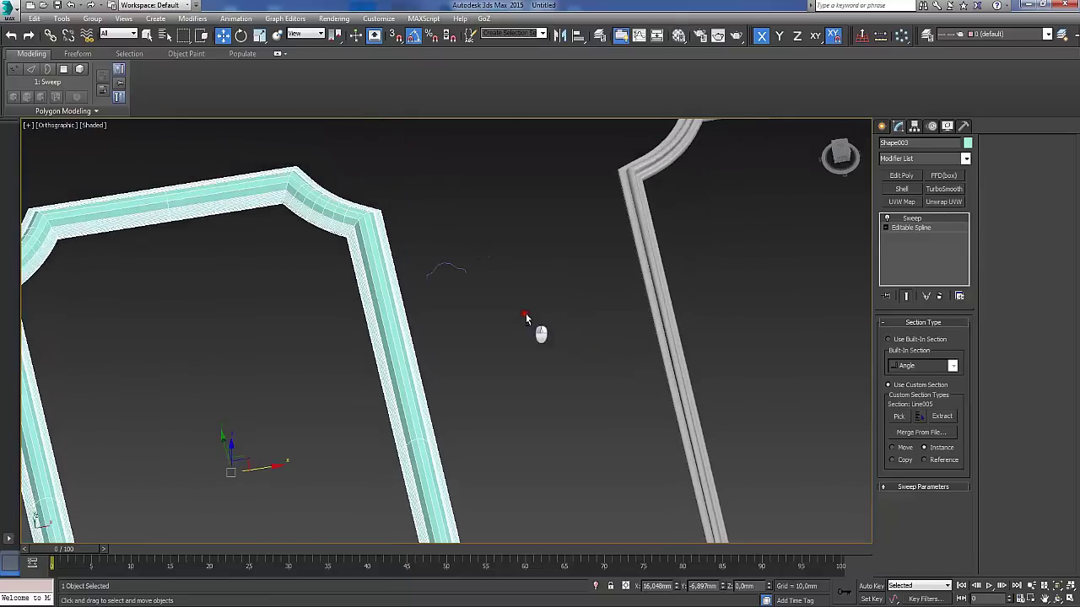
{"action": "left_click", "coordinate": [525, 314]}
{"action": "middle_click_drag", "start_coordinate": [446, 313], "coordinate": [538, 343]}
{"action": "scroll", "coordinate": [407, 335], "scroll_direction": "up", "scroll_amount": 5}
{"action": "middle_click_drag", "start_coordinate": [458, 290], "coordinate": [441, 376]}
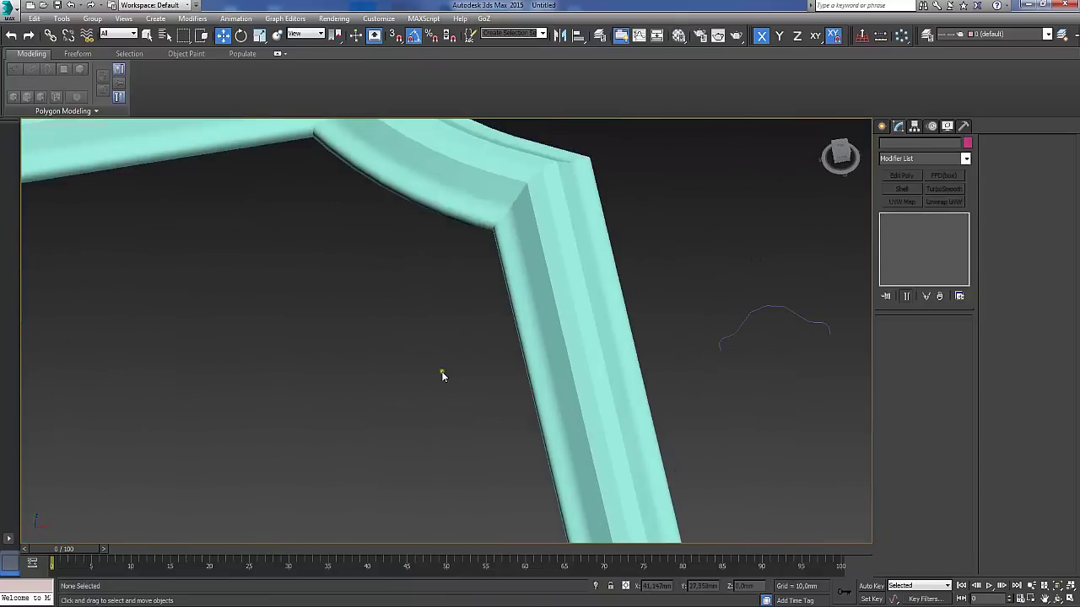
Expand the frame's Sweep parameters and examine the shading of the notched corner with the frame deselected.
{"action": "left_click", "coordinate": [553, 281]}
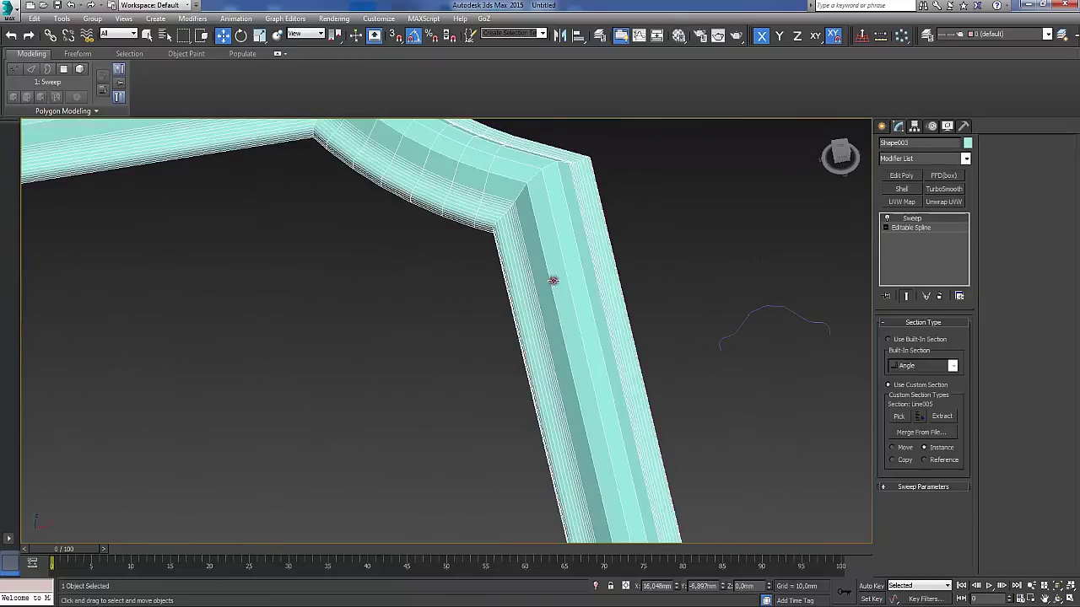
{"action": "left_click", "coordinate": [918, 489]}
{"action": "middle_click_drag", "start_coordinate": [670, 245], "coordinate": [663, 305], "text": "alt"}
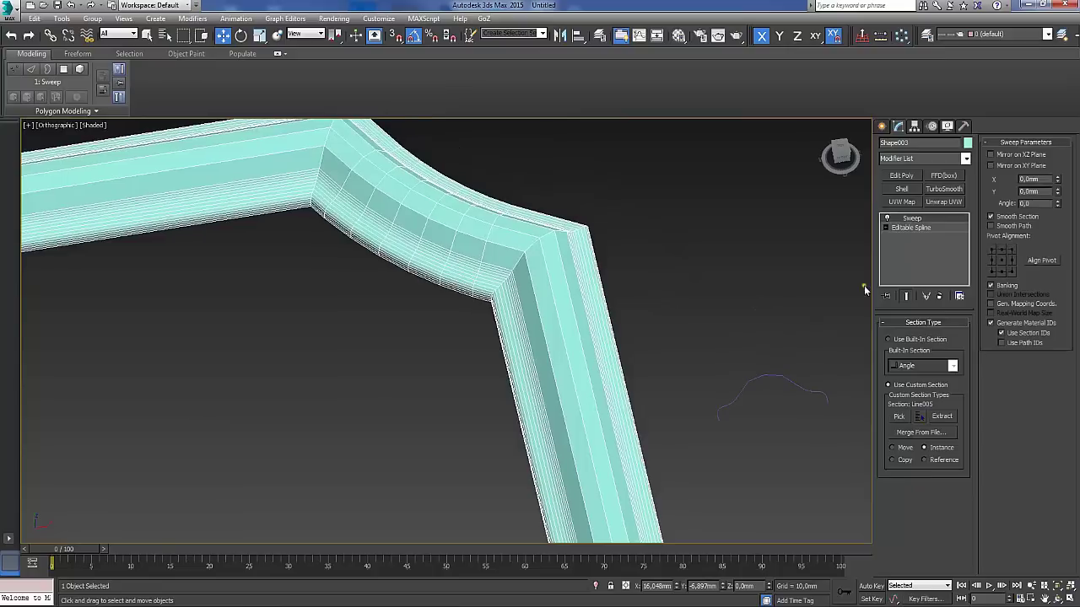
{"action": "left_click", "coordinate": [1009, 227]}
{"action": "left_click", "coordinate": [675, 229]}
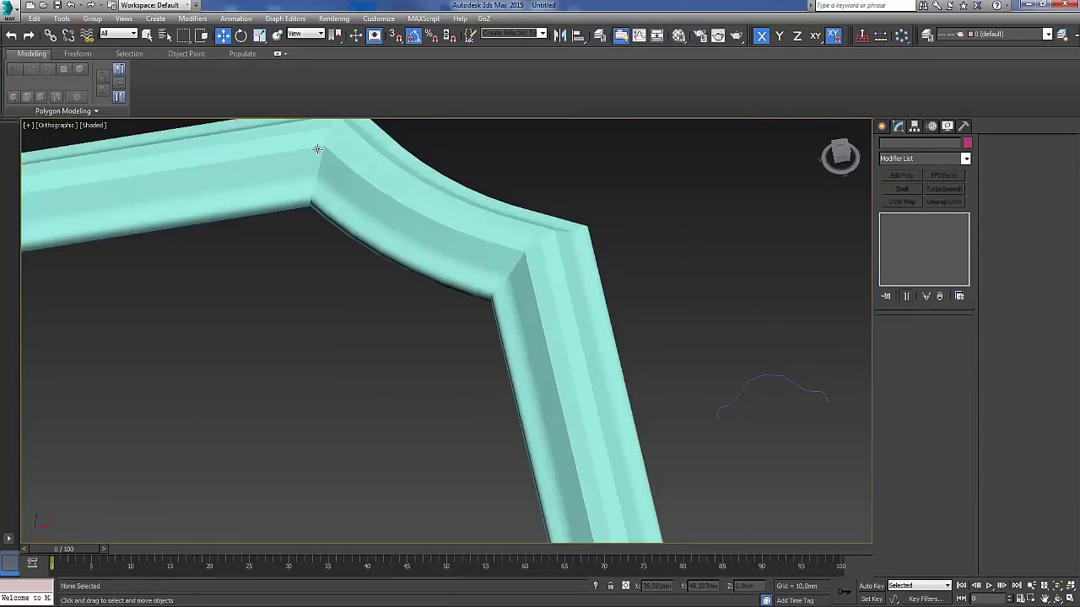
{"action": "left_click", "coordinate": [426, 259]}
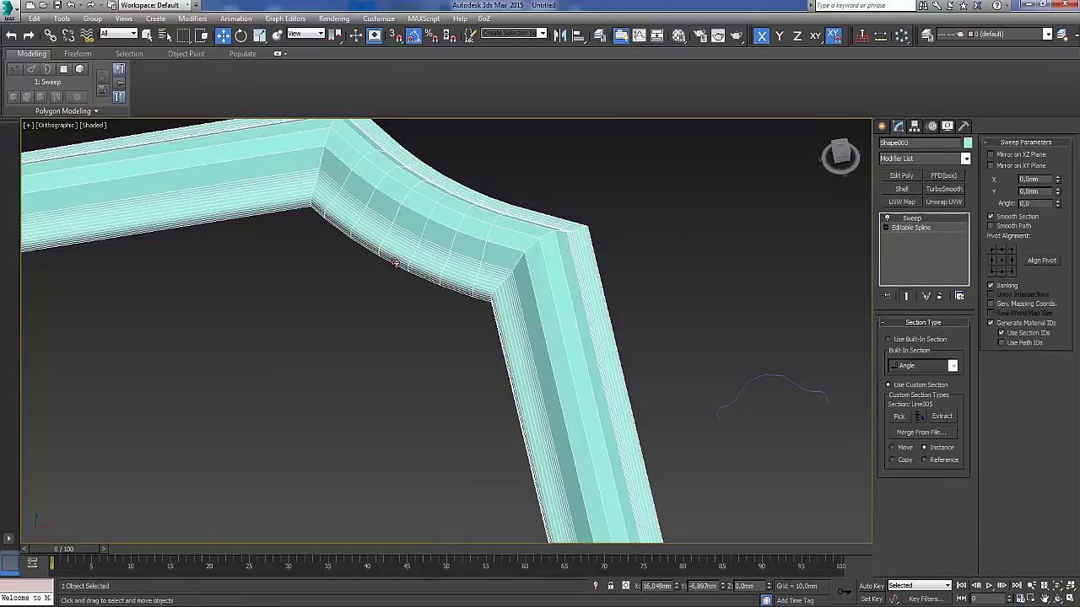
Try Smooth Path on the frame's sweep, check the corner shading, and switch the option off again.
{"action": "left_click", "coordinate": [992, 225]}
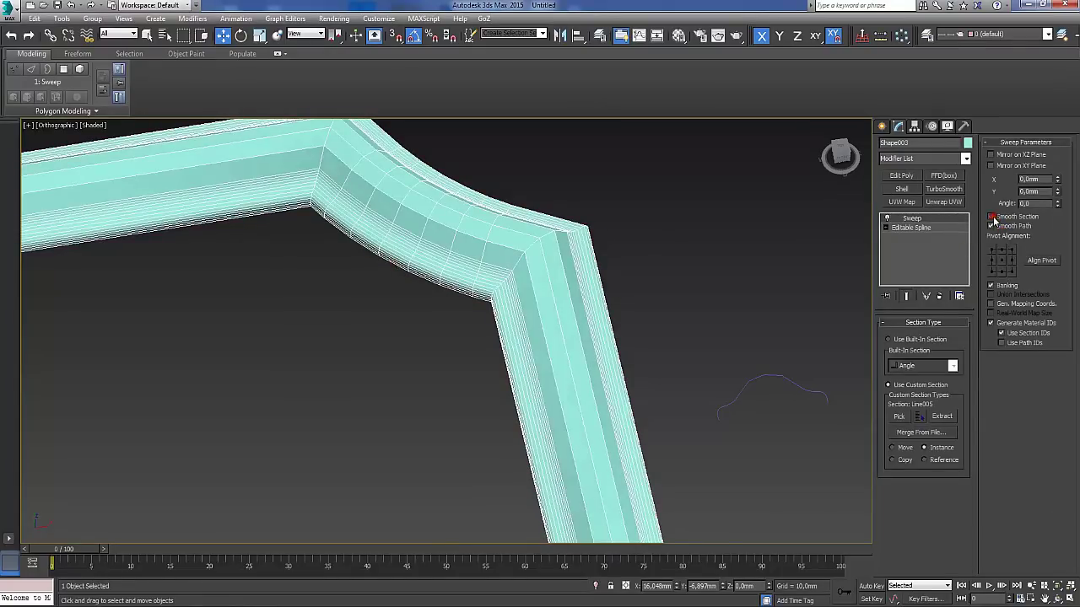
{"action": "left_click", "coordinate": [376, 297]}
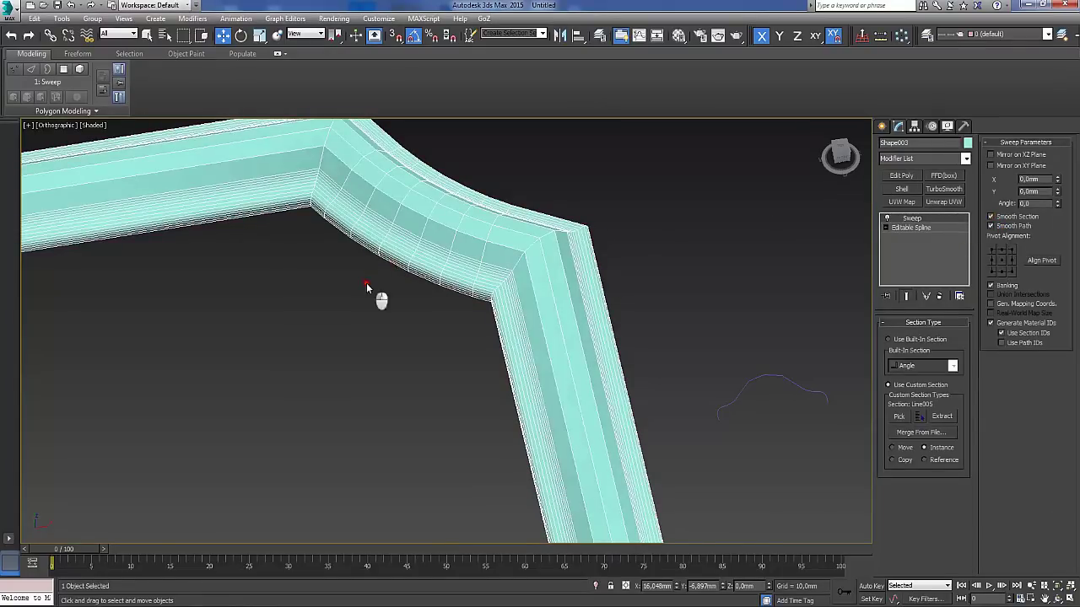
{"action": "left_click", "coordinate": [407, 225]}
{"action": "left_click", "coordinate": [992, 226]}
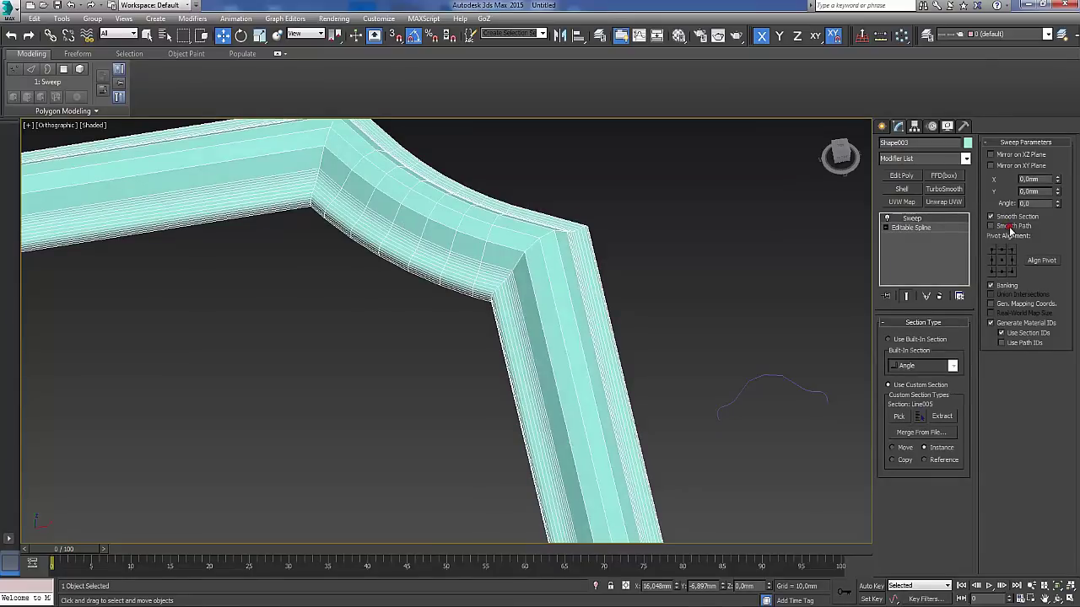
{"action": "left_click", "coordinate": [694, 271]}
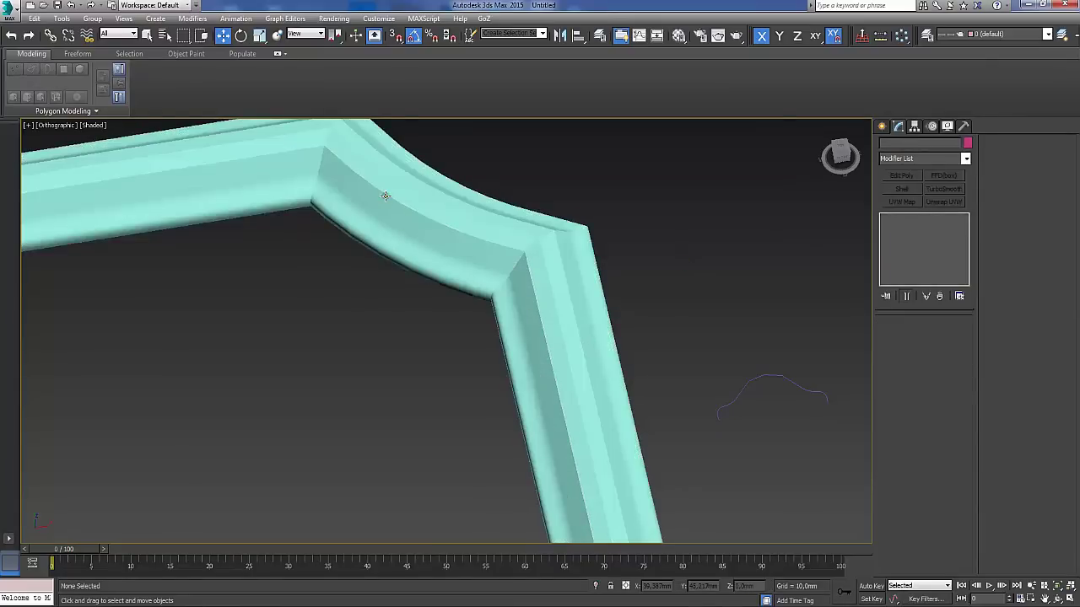
Convert the profile line's left crest vertex to Bezier Corner and pull its outer handle outward to round the left slope.
{"action": "middle_click_drag", "start_coordinate": [370, 228], "coordinate": [370, 227]}
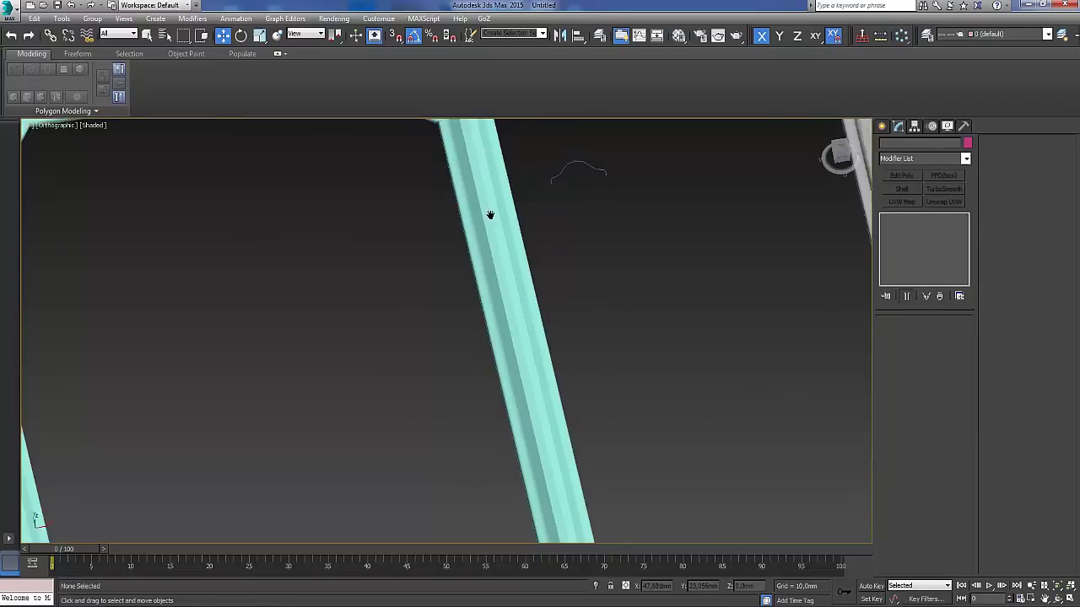
{"action": "scroll", "coordinate": [451, 269], "scroll_direction": "down", "scroll_amount": 5}
{"action": "scroll", "coordinate": [458, 274], "scroll_direction": "up", "scroll_amount": 5}
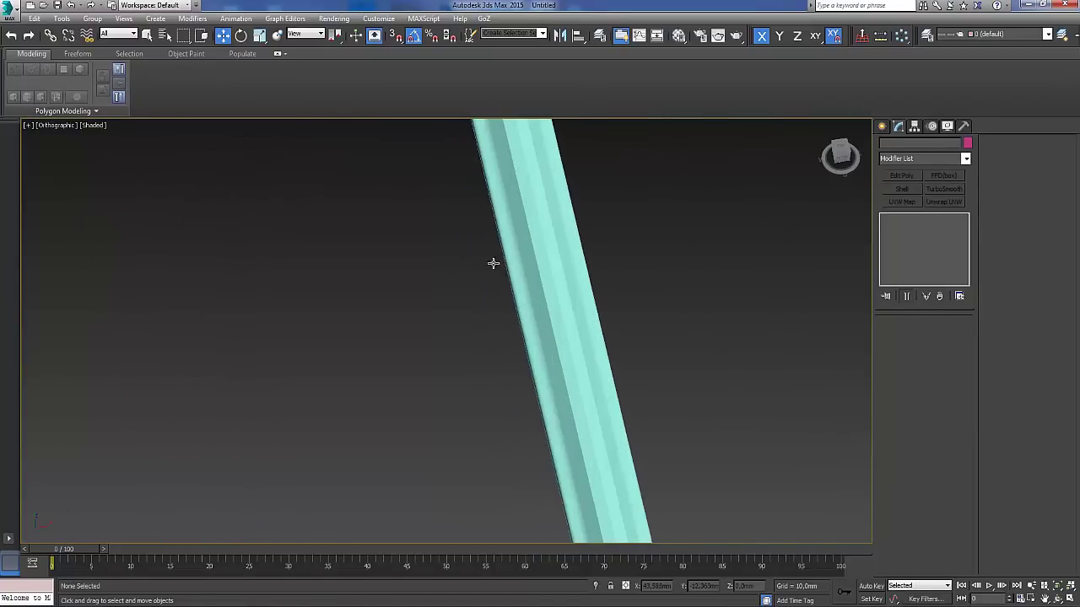
{"action": "middle_click_drag", "start_coordinate": [631, 243], "coordinate": [530, 368]}
{"action": "scroll", "coordinate": [530, 349], "scroll_direction": "up", "scroll_amount": 5}
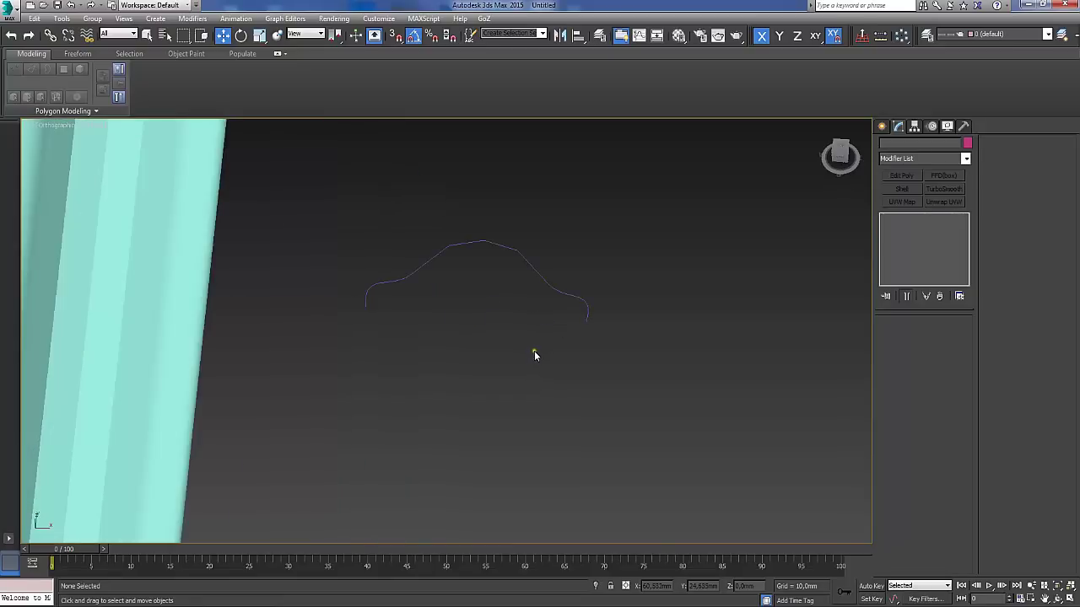
{"action": "middle_click_drag", "start_coordinate": [478, 271], "coordinate": [575, 373]}
{"action": "left_click_drag", "start_coordinate": [531, 306], "coordinate": [582, 368]}
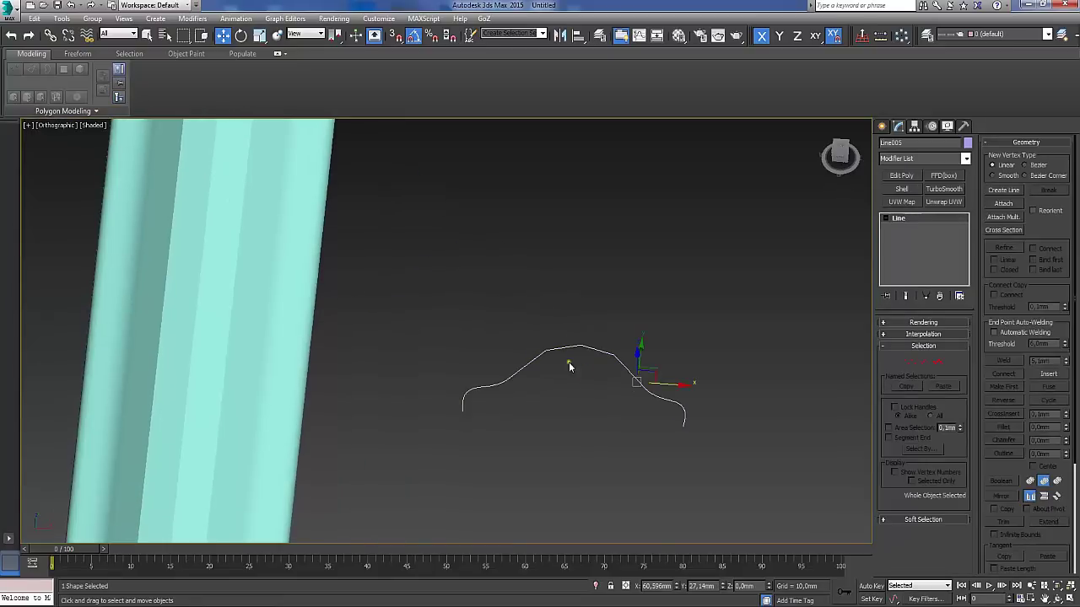
{"action": "left_click_drag", "start_coordinate": [528, 329], "coordinate": [558, 371]}
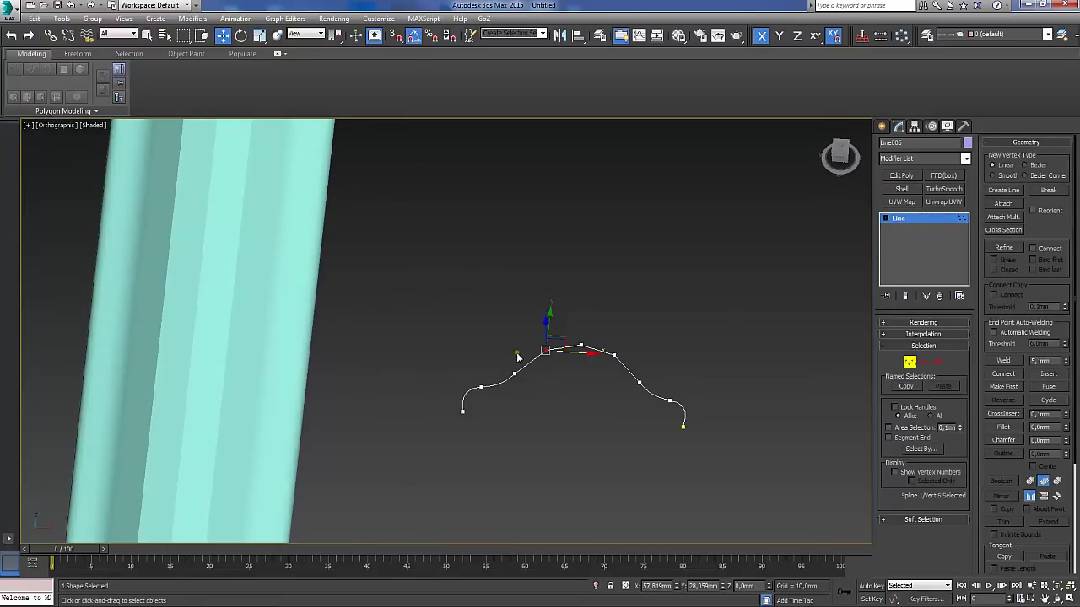
{"action": "scroll", "coordinate": [555, 350], "scroll_direction": "up", "scroll_amount": 3}
{"action": "right_click", "coordinate": [524, 350]}
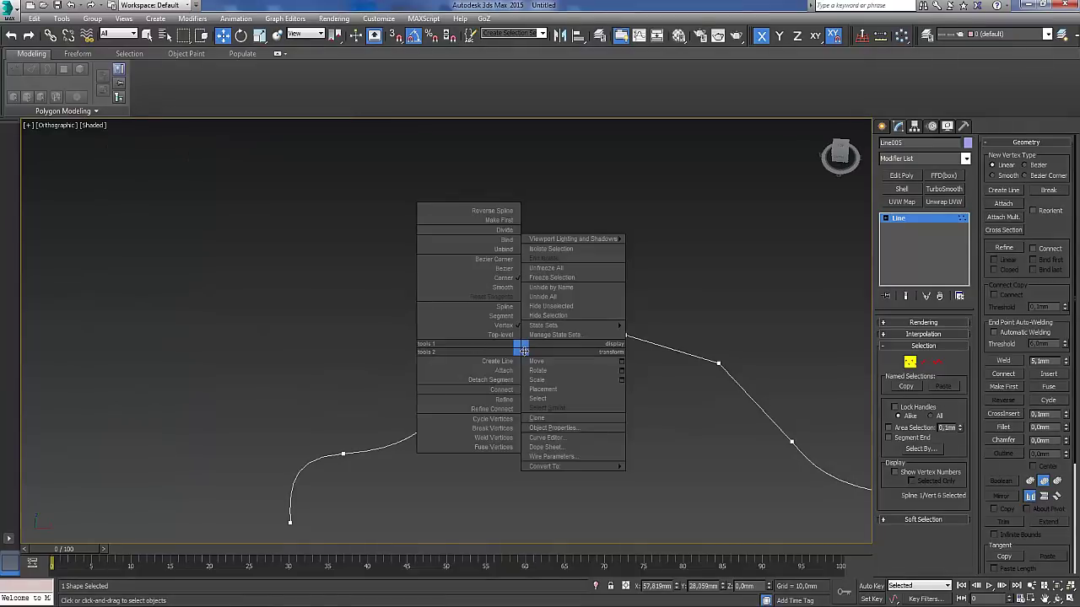
{"action": "left_click", "coordinate": [495, 260]}
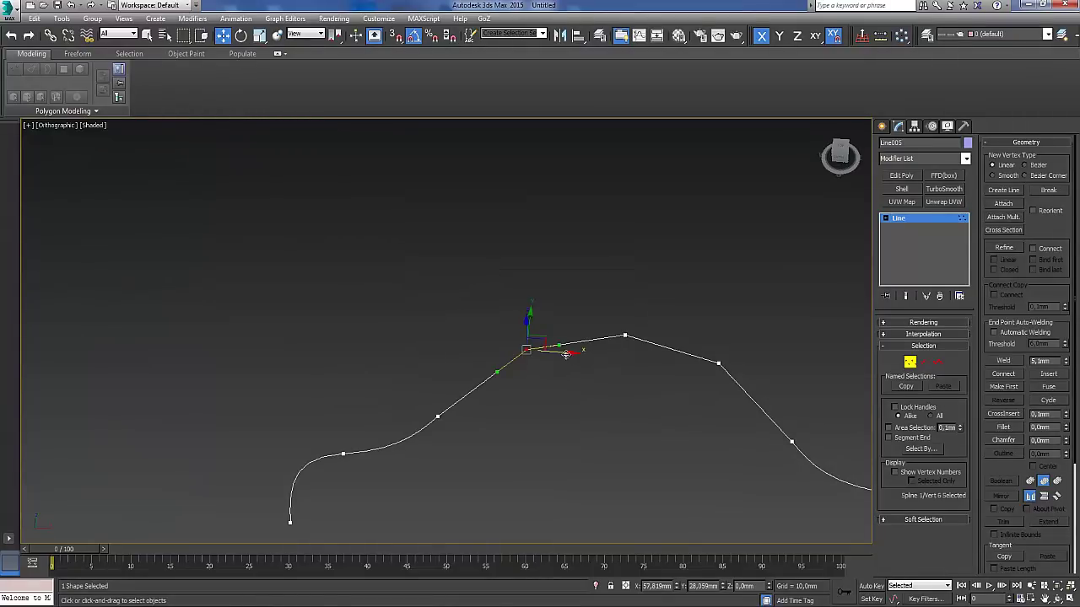
{"action": "left_click_drag", "start_coordinate": [497, 372], "coordinate": [475, 370]}
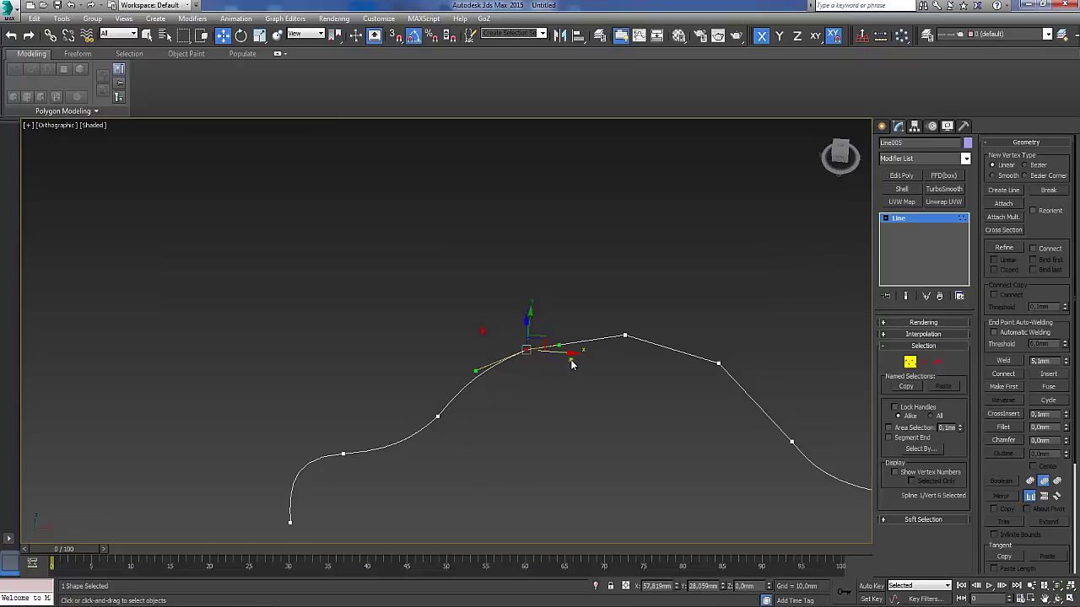
In the Top view, raise the left crest vertex's inner handle to round the segment leading to the peak.
{"action": "key", "text": "t"}
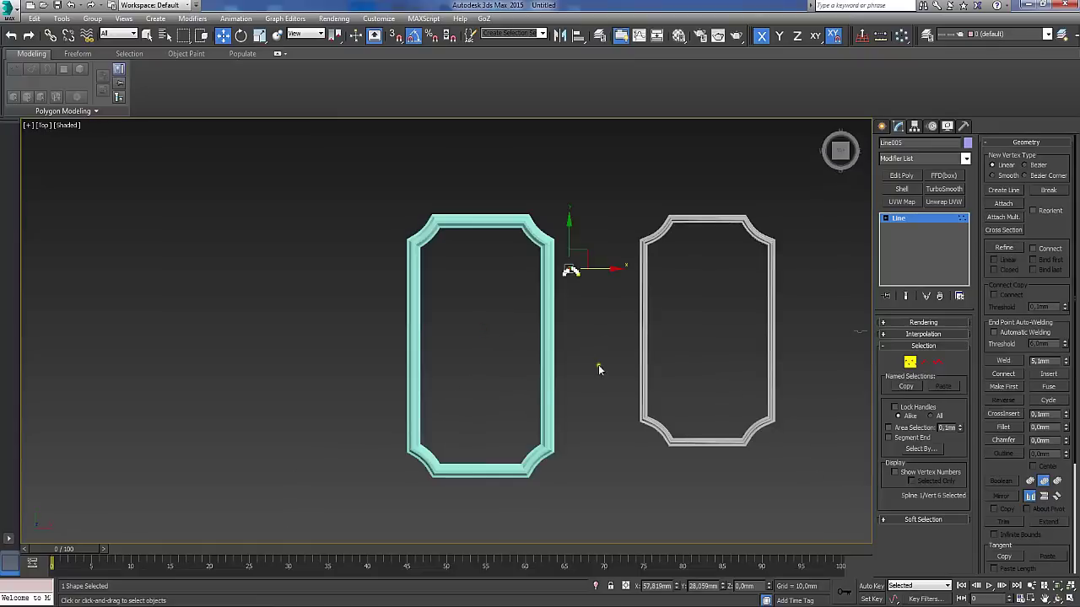
{"action": "scroll", "coordinate": [600, 317], "scroll_direction": "up", "scroll_amount": 4}
{"action": "middle_click_drag", "start_coordinate": [544, 226], "coordinate": [599, 397]}
{"action": "scroll", "coordinate": [634, 389], "scroll_direction": "up", "scroll_amount": 3}
{"action": "middle_click_drag", "start_coordinate": [520, 282], "coordinate": [667, 523]}
{"action": "scroll", "coordinate": [667, 523], "scroll_direction": "up", "scroll_amount": 2}
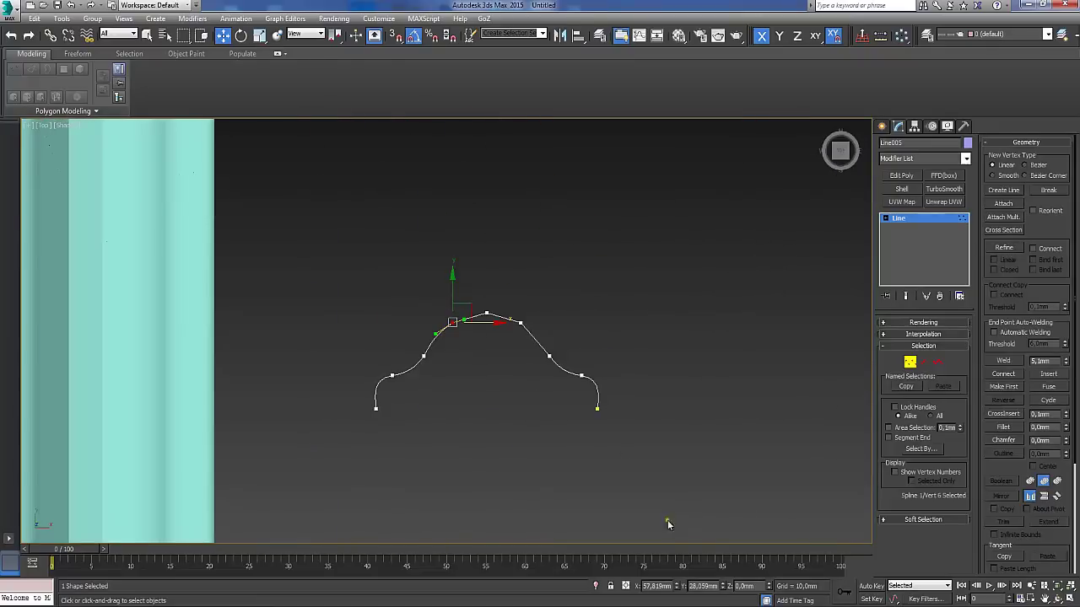
{"action": "scroll", "coordinate": [476, 323], "scroll_direction": "up", "scroll_amount": 3}
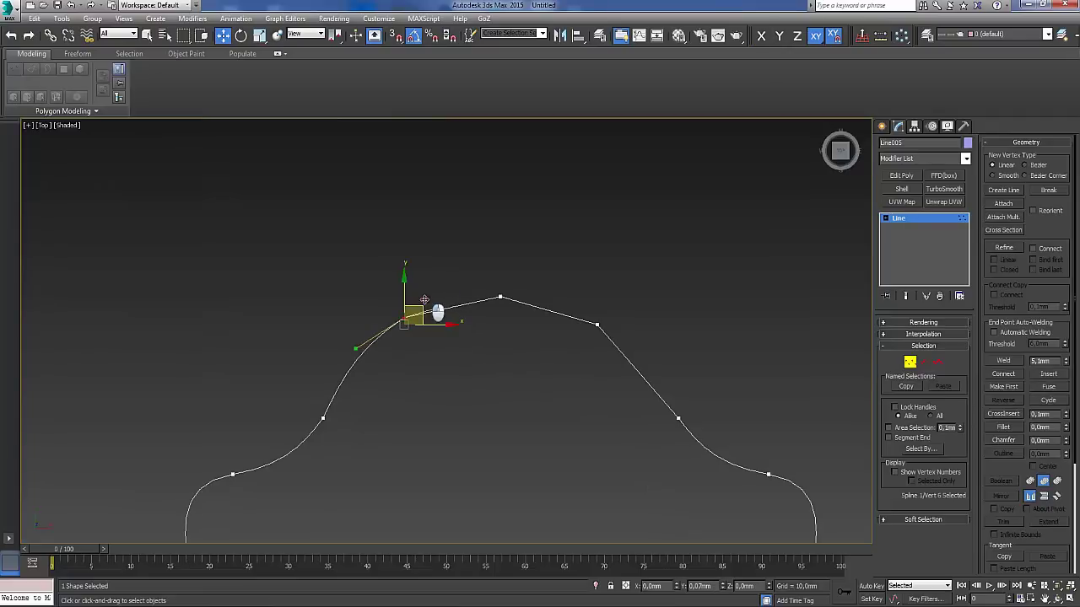
{"action": "left_click", "coordinate": [441, 333]}
{"action": "left_click", "coordinate": [404, 317]}
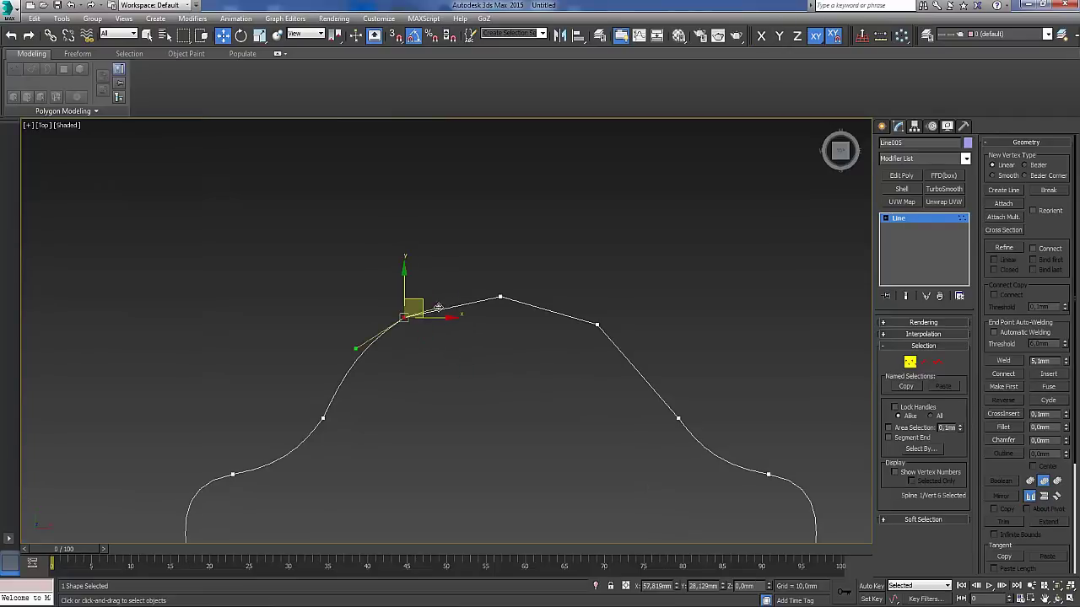
{"action": "mouse_move", "coordinate": [437, 308]}
{"action": "left_mouse_down"}
{"action": "mouse_move", "coordinate": [446, 299]}
{"action": "mouse_move", "coordinate": [435, 290]}
{"action": "left_mouse_up"}
{"action": "scroll", "coordinate": [368, 270], "scroll_direction": "down", "scroll_amount": 6}
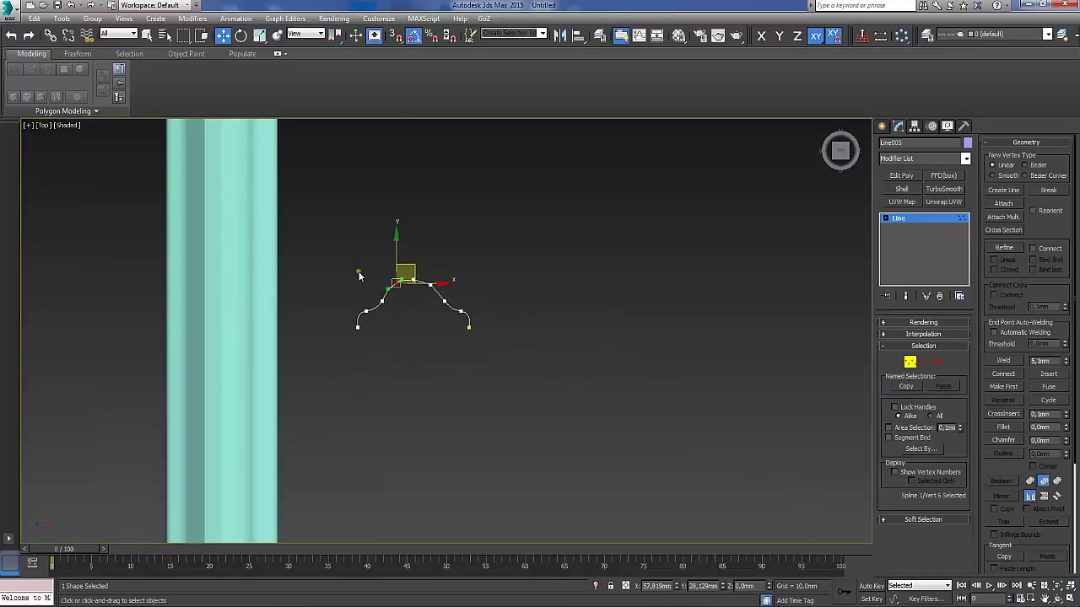
Convert the profile line's right crest vertex to Bezier Corner.
{"action": "middle_click_drag", "start_coordinate": [369, 270], "coordinate": [493, 367]}
{"action": "scroll", "coordinate": [627, 379], "scroll_direction": "up", "scroll_amount": 5}
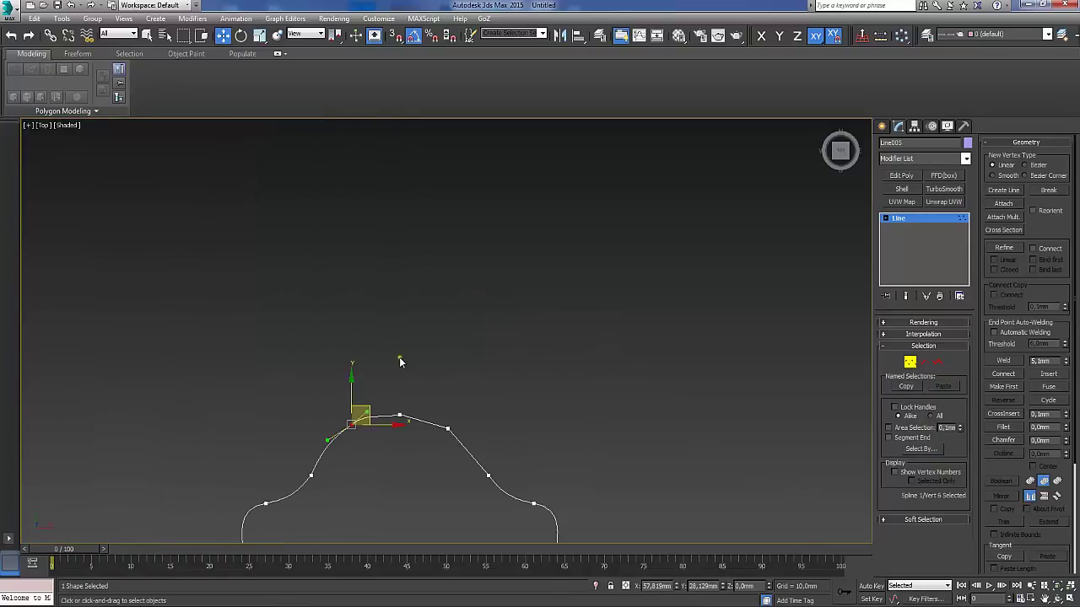
{"action": "left_click", "coordinate": [446, 429]}
{"action": "right_click", "coordinate": [448, 429]}
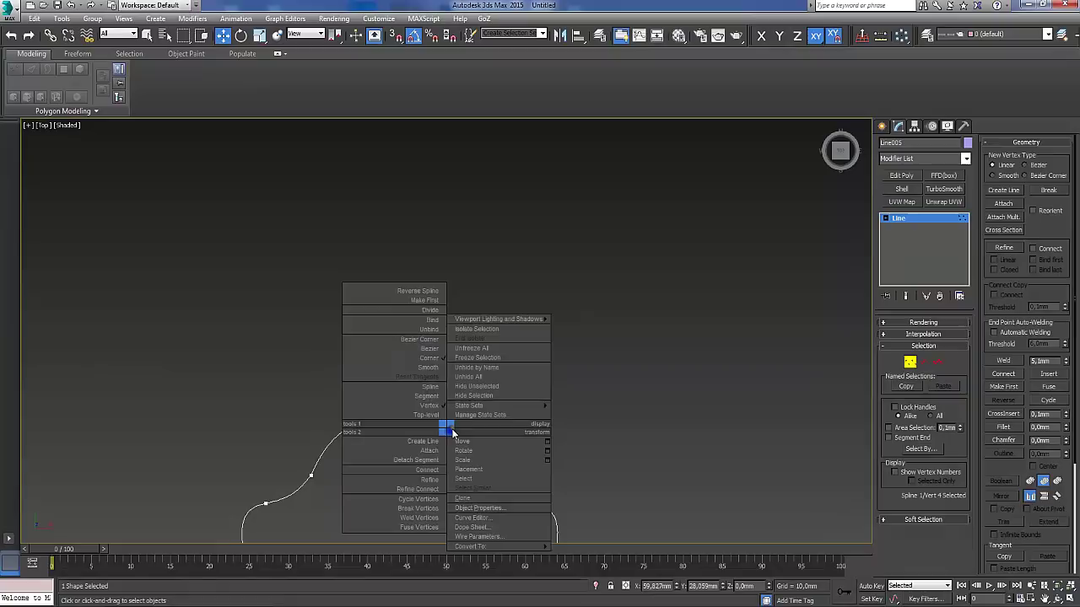
{"action": "left_click", "coordinate": [428, 340]}
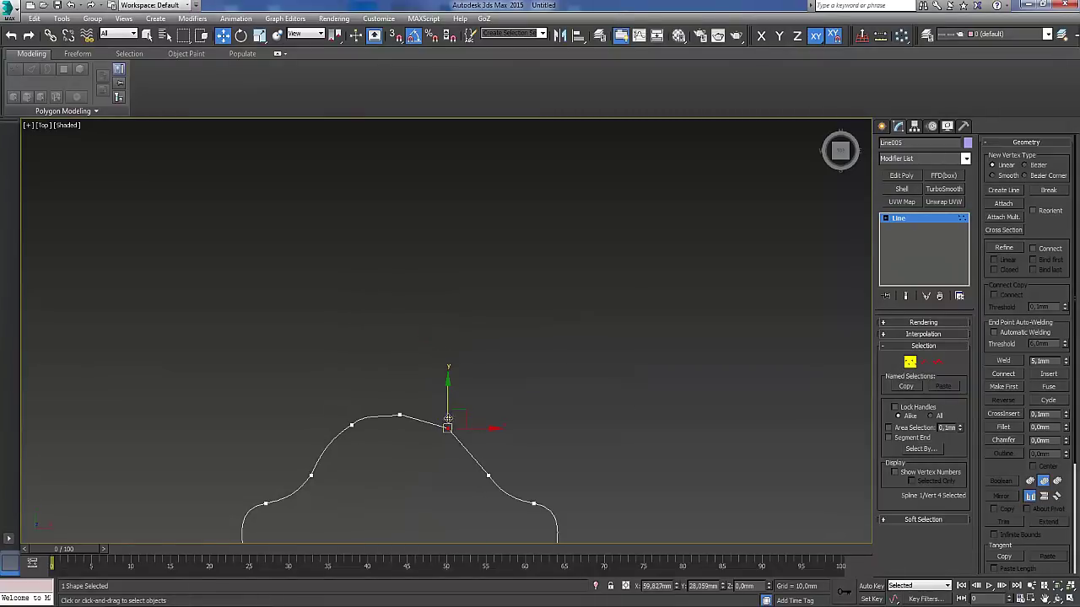
{"action": "right_click", "coordinate": [448, 428]}
{"action": "left_click", "coordinate": [414, 337]}
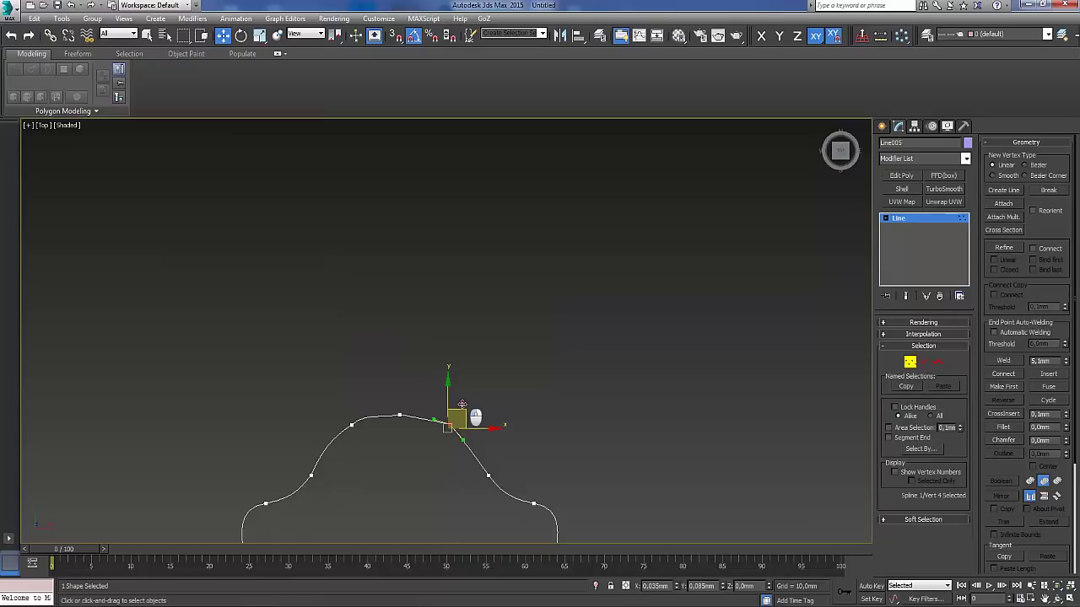
Pull both handles of the right crest vertex outward to round the profile's right side like the left.
{"action": "scroll", "coordinate": [463, 410], "scroll_direction": "up", "scroll_amount": 4}
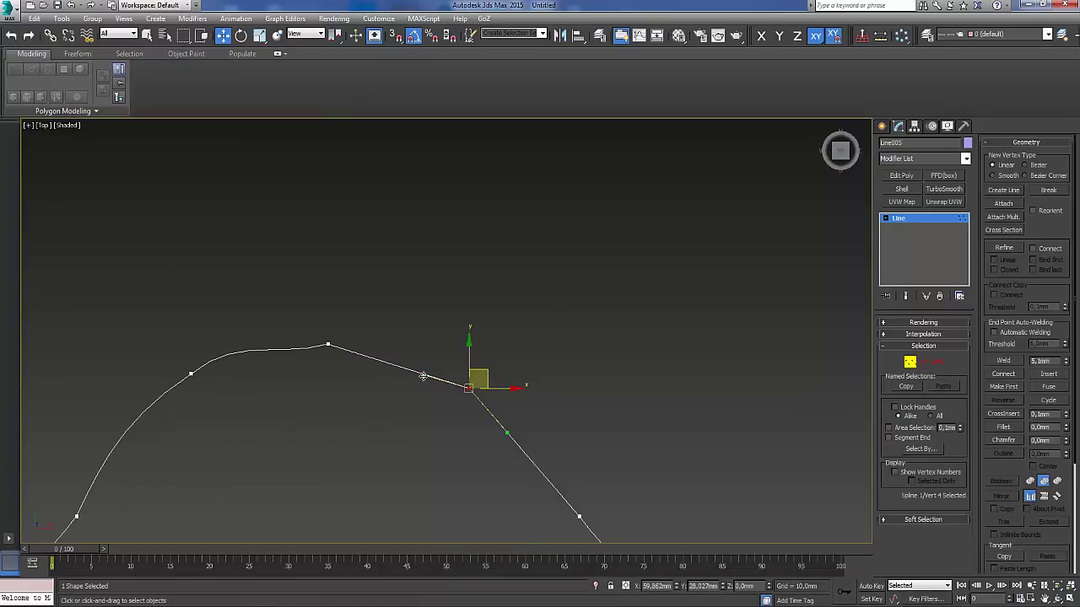
{"action": "left_click_drag", "start_coordinate": [423, 376], "coordinate": [431, 361]}
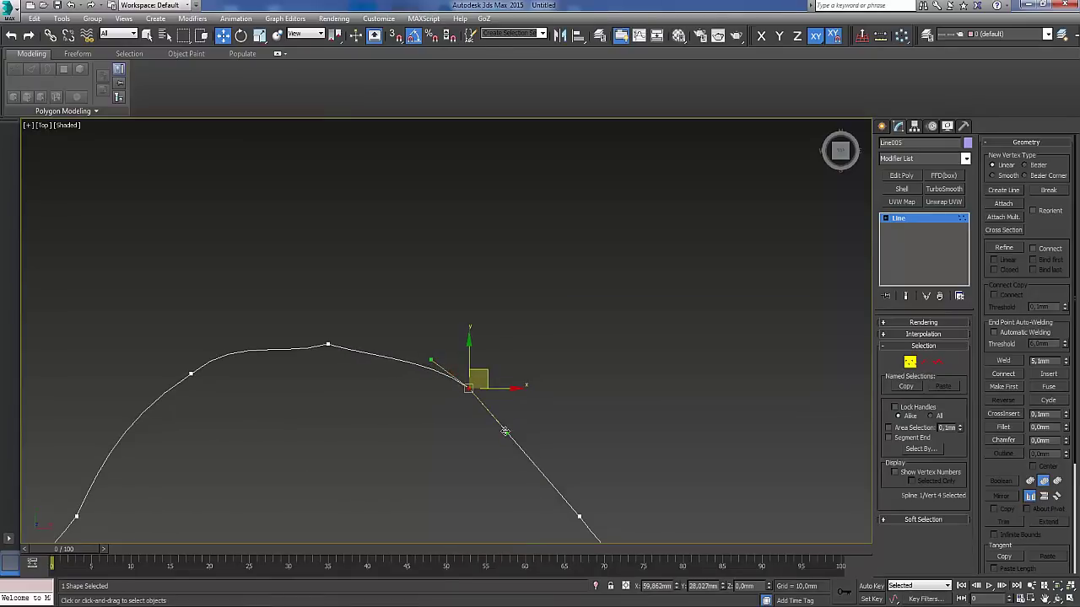
{"action": "left_click_drag", "start_coordinate": [504, 432], "coordinate": [525, 436]}
{"action": "scroll", "coordinate": [460, 371], "scroll_direction": "down", "scroll_amount": 6}
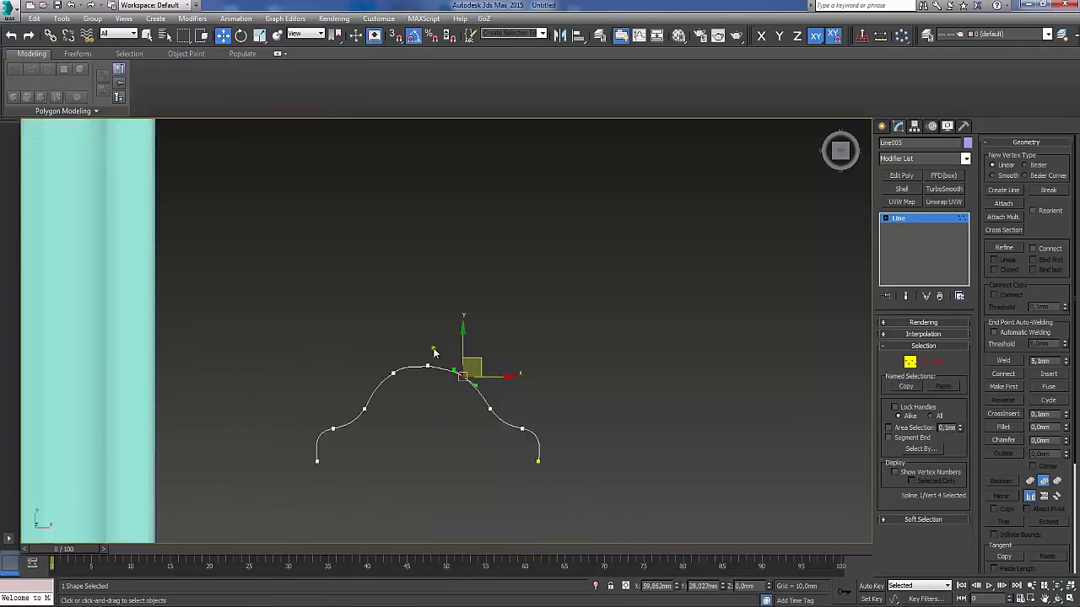
Move the right crest vertex about 0.6 mm toward the peak while watching the frame's moulding from an angled view.
{"action": "middle_click_drag", "start_coordinate": [434, 352], "coordinate": [567, 261], "text": "alt"}
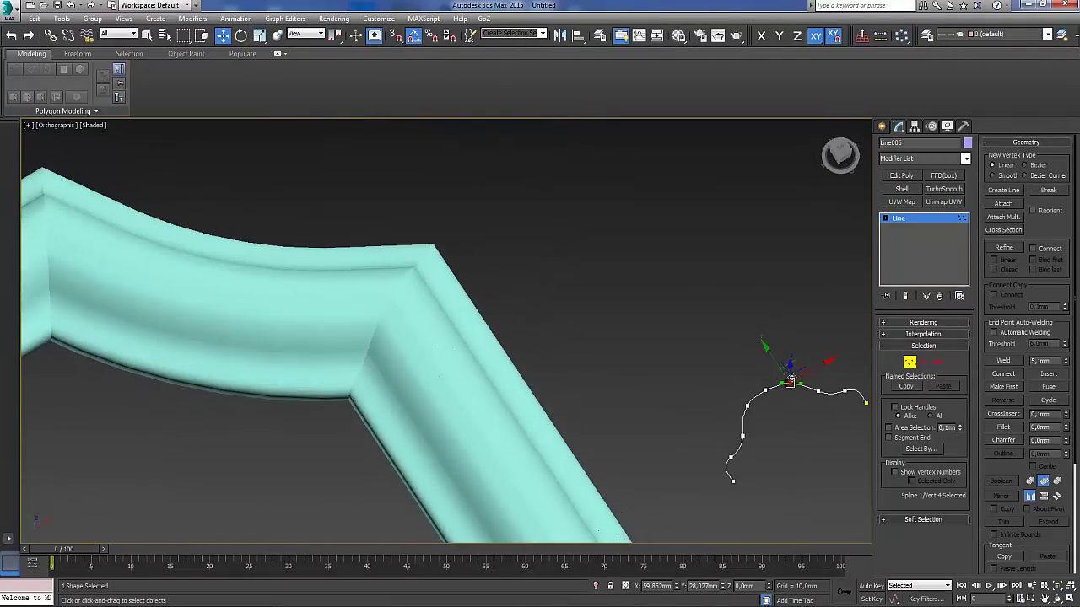
{"action": "mouse_move", "coordinate": [791, 379]}
{"action": "left_mouse_down"}
{"action": "mouse_move", "coordinate": [806, 382]}
{"action": "mouse_move", "coordinate": [795, 385]}
{"action": "left_mouse_up"}
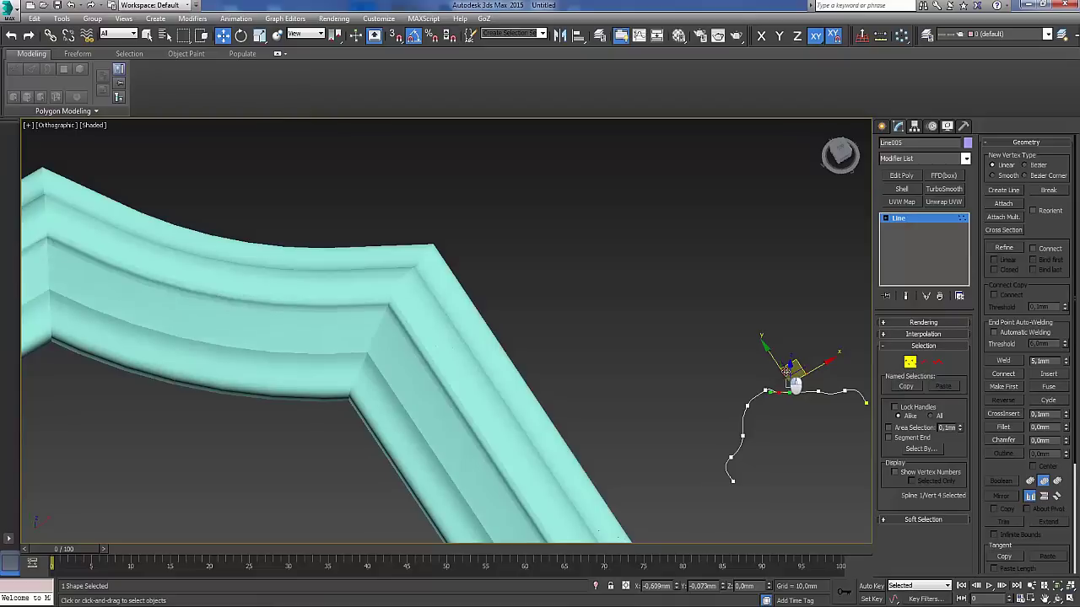
{"action": "middle_click_drag", "start_coordinate": [501, 320], "coordinate": [629, 375], "text": "alt"}
{"action": "scroll", "coordinate": [629, 374], "scroll_direction": "down", "scroll_amount": 7}
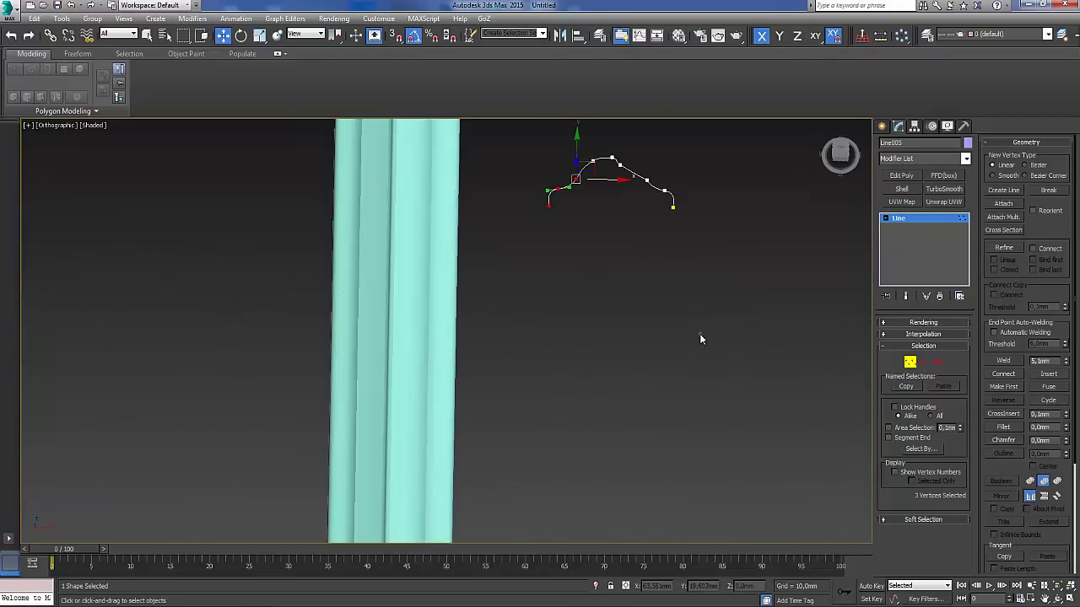
Move the two vertices at the profile line's right end slightly inward along X to reshape the frame's moulding edge.
{"action": "mouse_move", "coordinate": [702, 338]}
{"action": "middle_mouse_down", "text": "alt"}
{"action": "mouse_move", "coordinate": [670, 260]}
{"action": "mouse_move", "coordinate": [711, 345]}
{"action": "middle_mouse_up", "text": "alt"}
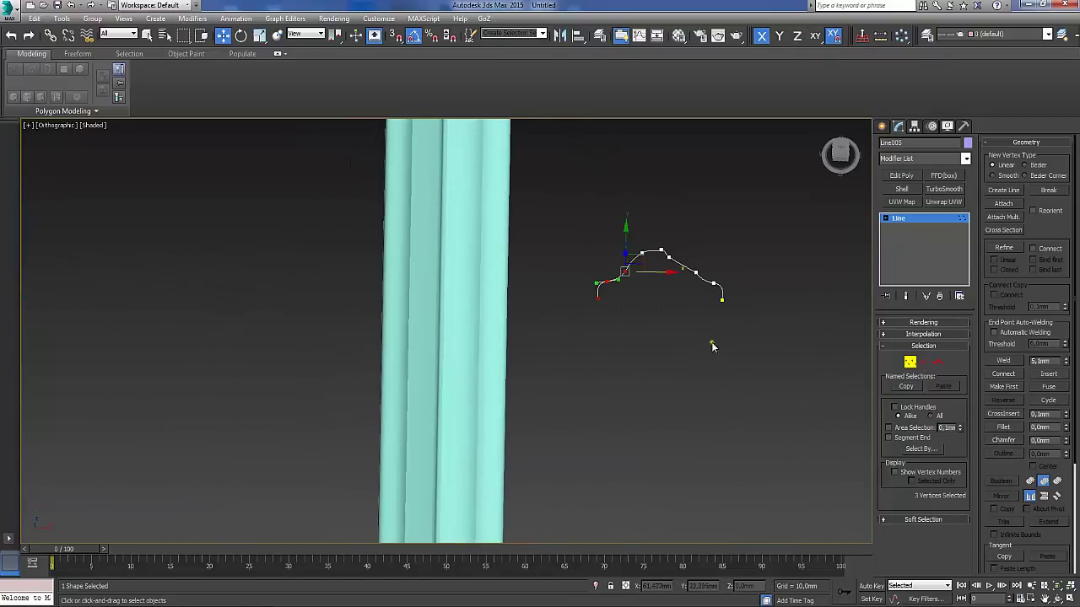
{"action": "scroll", "coordinate": [665, 298], "scroll_direction": "up", "scroll_amount": 2}
{"action": "scroll", "coordinate": [664, 298], "scroll_direction": "down", "scroll_amount": 7}
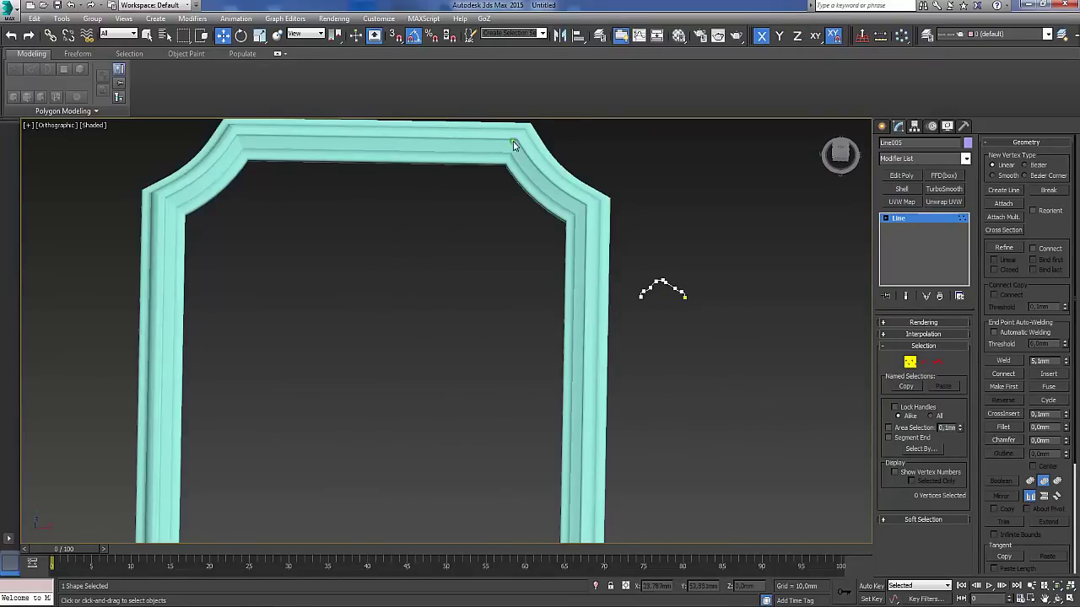
{"action": "scroll", "coordinate": [675, 313], "scroll_direction": "up", "scroll_amount": 6}
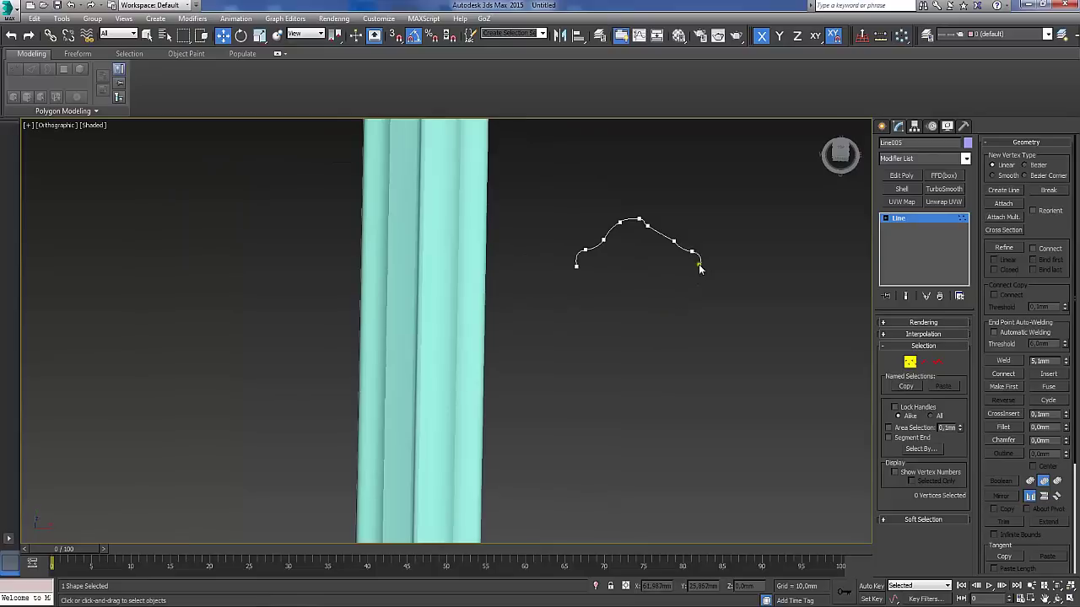
{"action": "left_click_drag", "start_coordinate": [717, 297], "coordinate": [689, 248]}
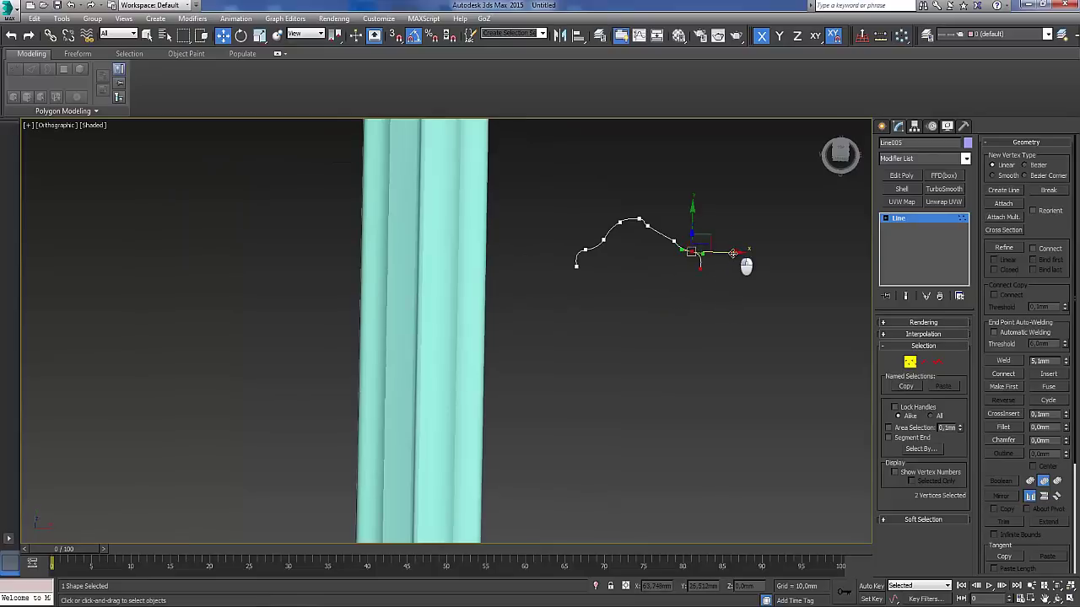
{"action": "middle_click_drag", "start_coordinate": [745, 267], "coordinate": [691, 243], "text": "alt"}
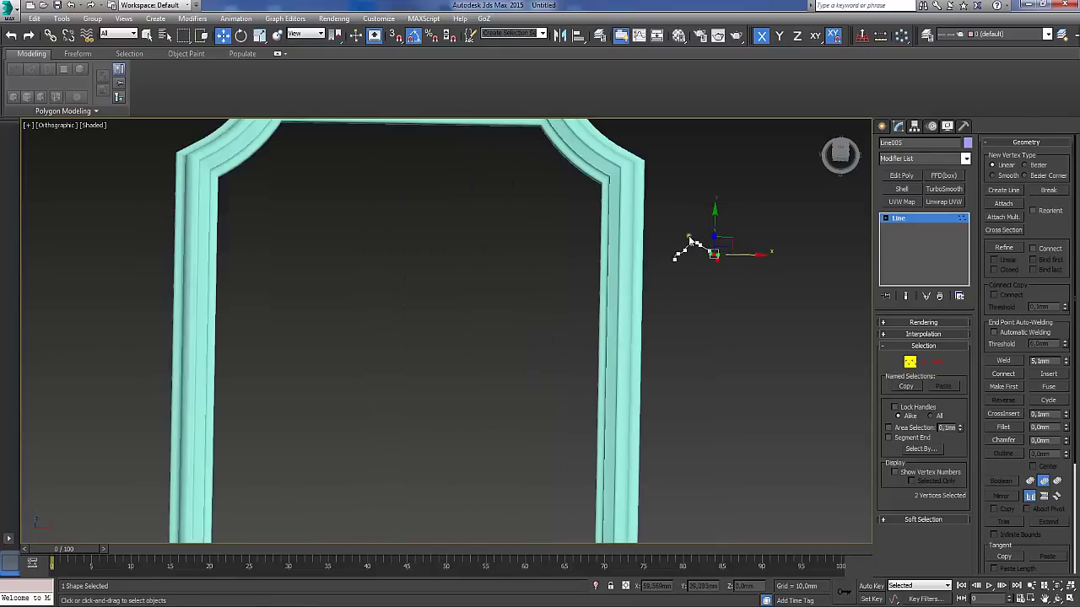
Leave vertex editing and scale the whole profile line up slightly.
{"action": "left_click", "coordinate": [908, 362]}
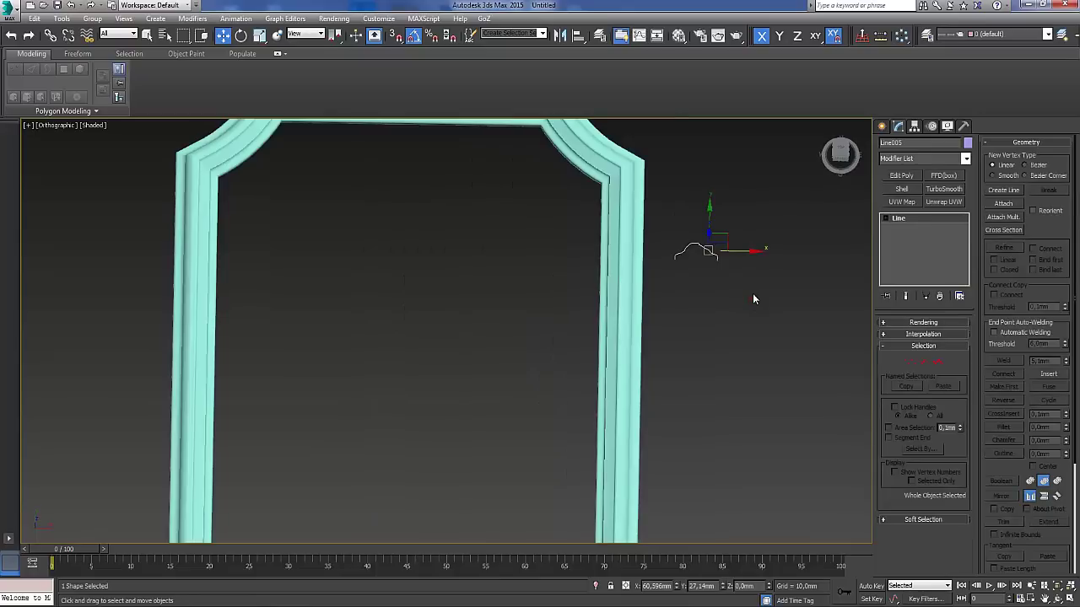
{"action": "key", "text": "r"}
{"action": "left_click_drag", "start_coordinate": [726, 270], "coordinate": [762, 270]}
Return to vertex editing and move the profile line's left end vertex slightly outward along X.
{"action": "key", "text": "1"}
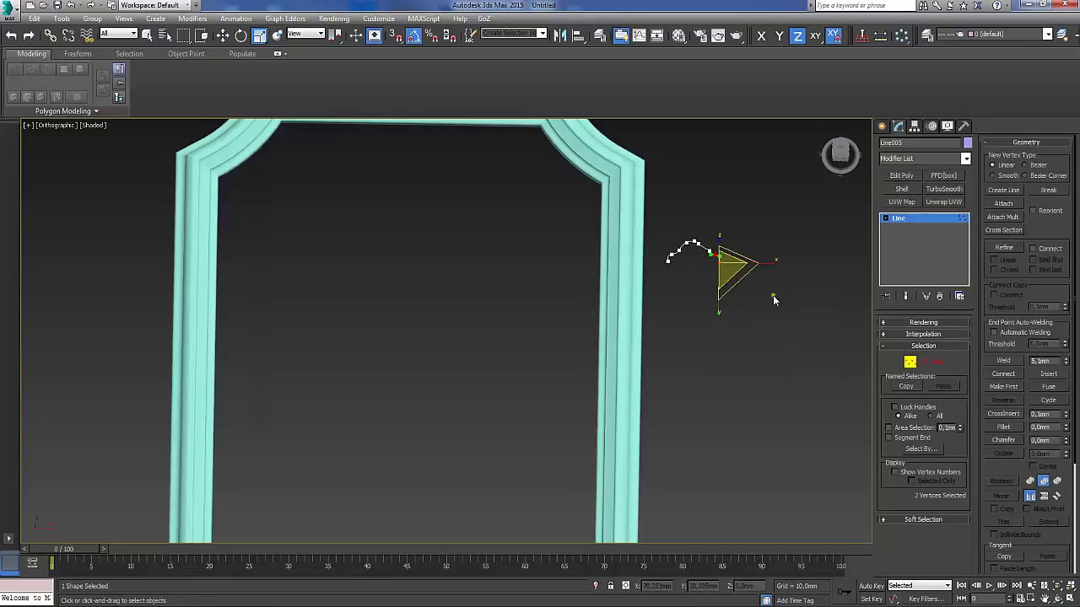
{"action": "scroll", "coordinate": [773, 299], "scroll_direction": "up", "scroll_amount": 4}
{"action": "middle_click_drag", "start_coordinate": [573, 226], "coordinate": [655, 357]}
{"action": "left_click", "coordinate": [634, 342]}
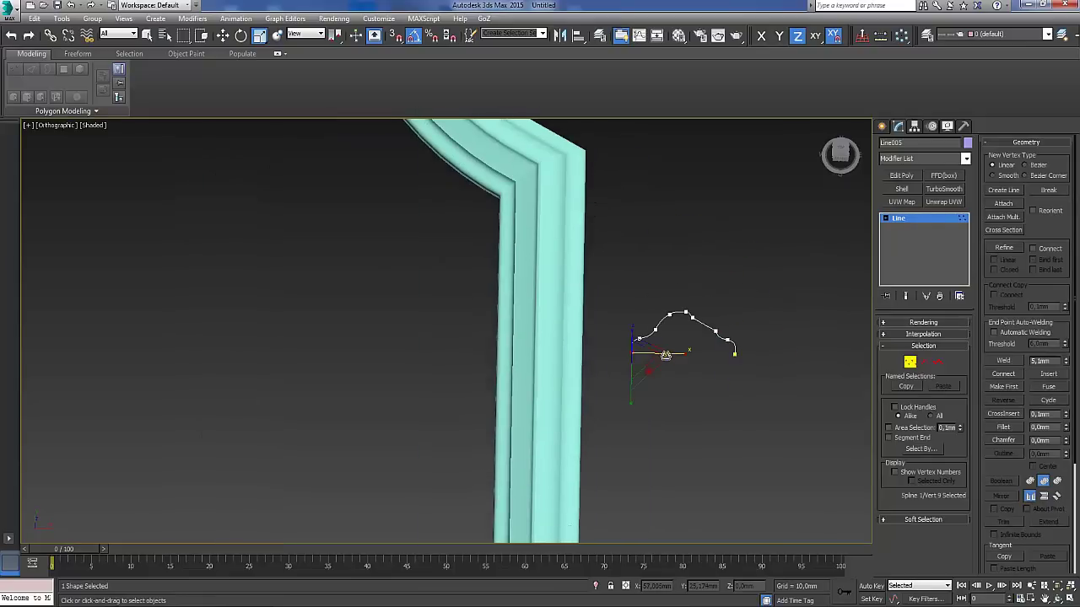
{"action": "key", "text": "w"}
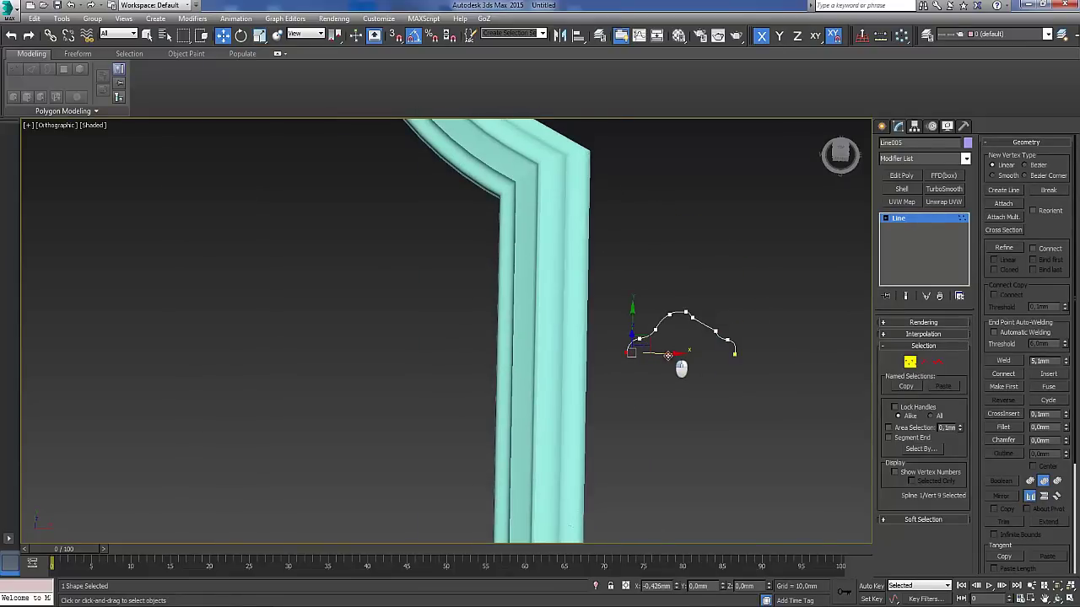
{"action": "left_click_drag", "start_coordinate": [668, 355], "coordinate": [666, 355]}
{"action": "scroll", "coordinate": [668, 355], "scroll_direction": "down", "scroll_amount": 6}
{"action": "middle_click_drag", "start_coordinate": [775, 395], "coordinate": [649, 334]}
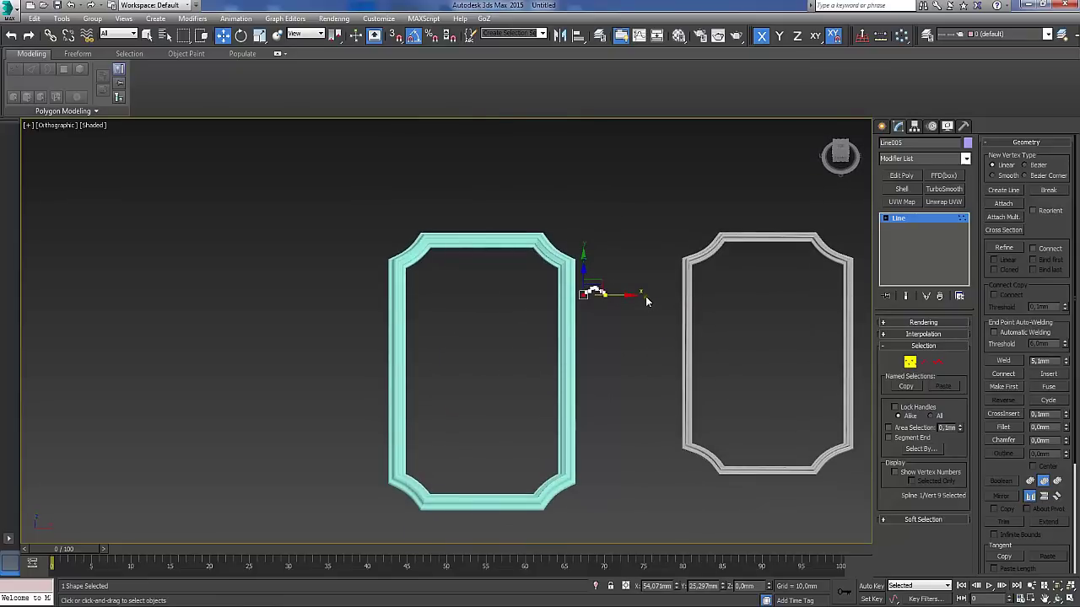
{"action": "middle_click_drag", "start_coordinate": [593, 297], "coordinate": [590, 307], "text": "alt"}
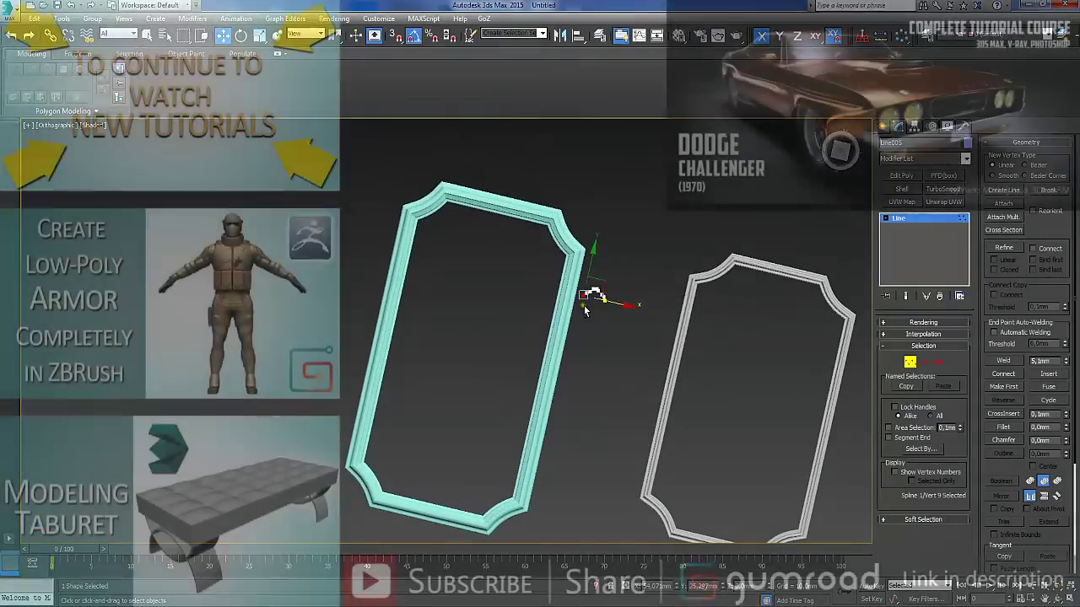
{"action": "scroll", "coordinate": [591, 308], "scroll_direction": "down", "scroll_amount": 4}
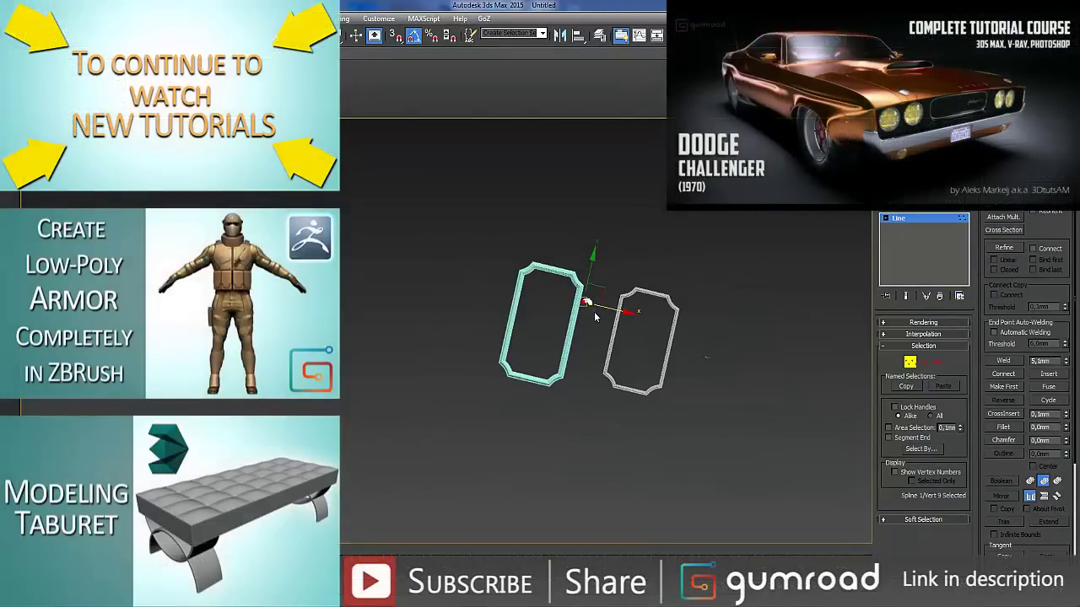
{"action": "scroll", "coordinate": [594, 312], "scroll_direction": "up", "scroll_amount": 5}
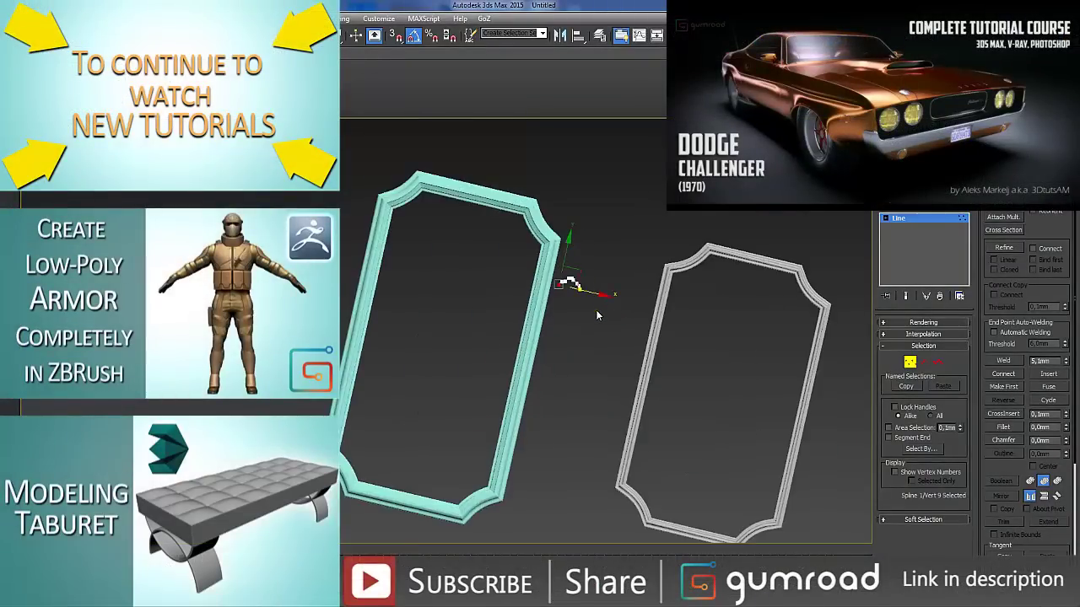